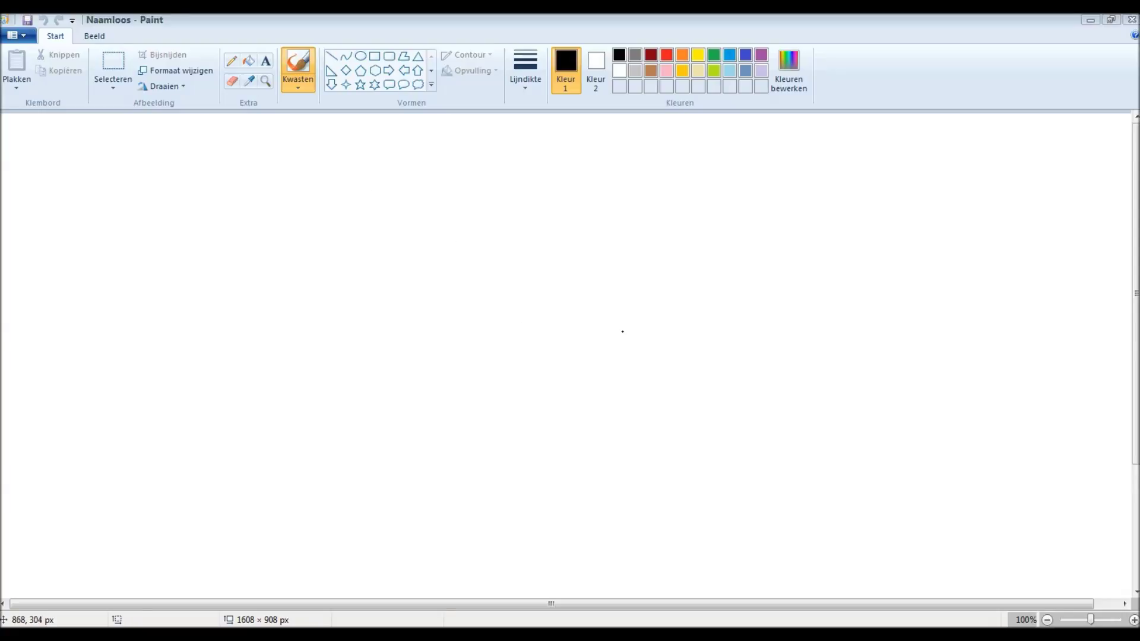
# - Draw the creature's head, long open beak, chest and front legs as black brush outlines in the middle of the canvas
pyautogui.moveTo(542, 289)
pyautogui.mouseDown()
pyautogui.moveTo(583, 254)
pyautogui.moveTo(627, 262)
pyautogui.moveTo(633, 303)
pyautogui.moveTo(659, 281)
pyautogui.mouseUp()
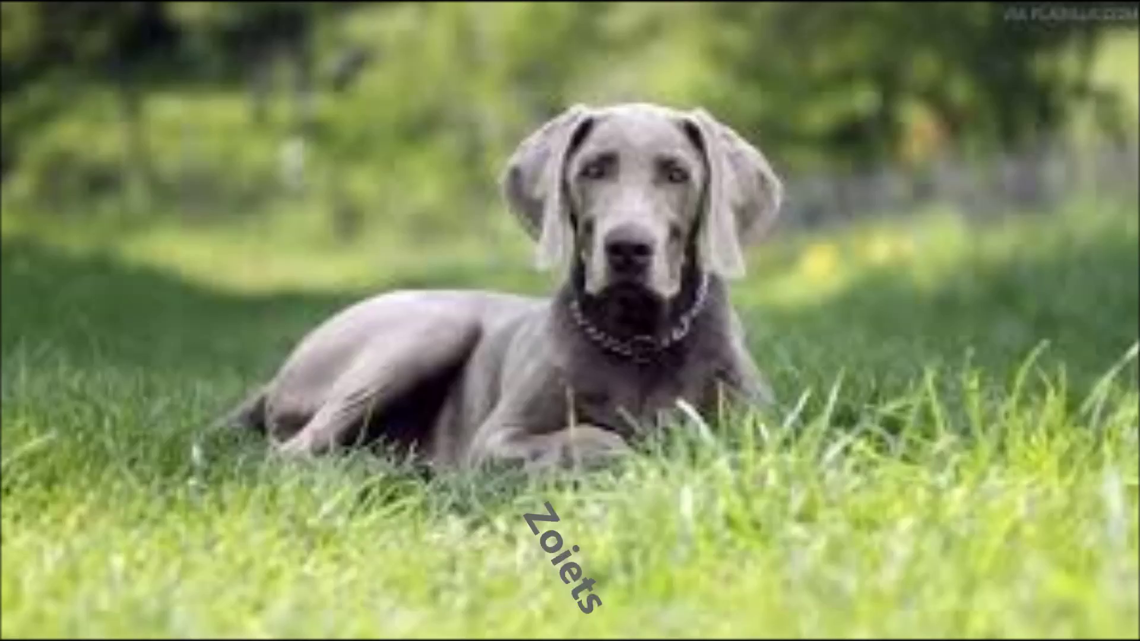
pyautogui.moveTo(668, 286)
pyautogui.mouseDown()
pyautogui.moveTo(796, 289)
pyautogui.moveTo(800, 319)
pyautogui.moveTo(685, 323)
pyautogui.moveTo(771, 346)
pyautogui.moveTo(738, 358)
pyautogui.moveTo(631, 348)
pyautogui.moveTo(645, 342)
pyautogui.moveTo(630, 328)
pyautogui.moveTo(604, 366)
pyautogui.moveTo(545, 364)
pyautogui.mouseUp()
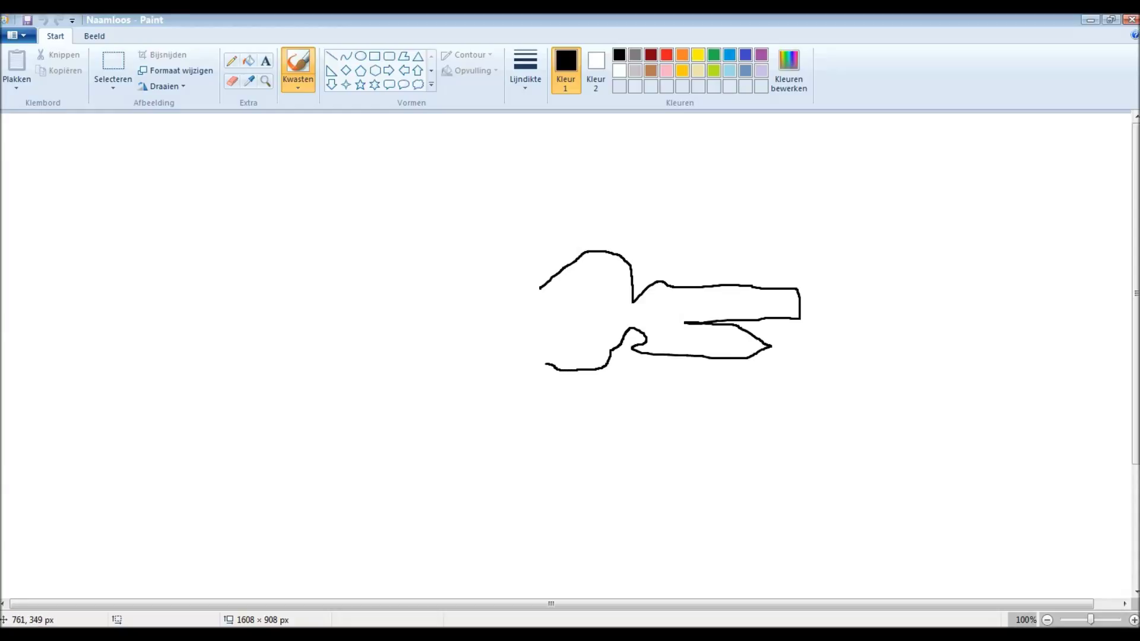
pyautogui.moveTo(545, 364)
pyautogui.mouseDown()
pyautogui.moveTo(464, 417)
pyautogui.moveTo(495, 494)
pyautogui.moveTo(533, 477)
pyautogui.moveTo(564, 491)
pyautogui.moveTo(516, 523)
pyautogui.moveTo(402, 502)
pyautogui.moveTo(407, 405)
pyautogui.mouseUp()
pyautogui.moveTo(477, 384)
pyautogui.mouseDown()
pyautogui.moveTo(524, 440)
pyautogui.moveTo(584, 428)
pyautogui.moveTo(609, 446)
pyautogui.moveTo(556, 482)
pyautogui.mouseUp()
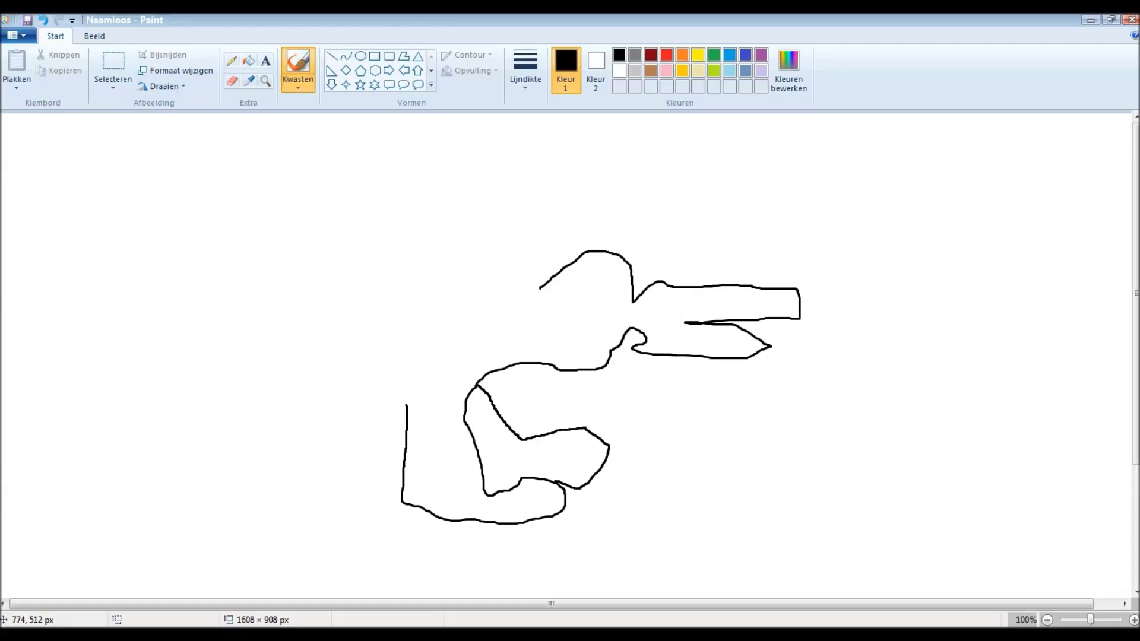
# - Complete the black outline with the belly, hind legs, forked tail and back, and add a small eye and a nostril dot
pyautogui.moveTo(407, 405)
pyautogui.mouseDown()
pyautogui.moveTo(382, 363)
pyautogui.moveTo(276, 399)
pyautogui.moveTo(272, 440)
pyautogui.moveTo(380, 436)
pyautogui.moveTo(312, 509)
pyautogui.moveTo(204, 496)
pyautogui.moveTo(206, 325)
pyautogui.mouseUp()
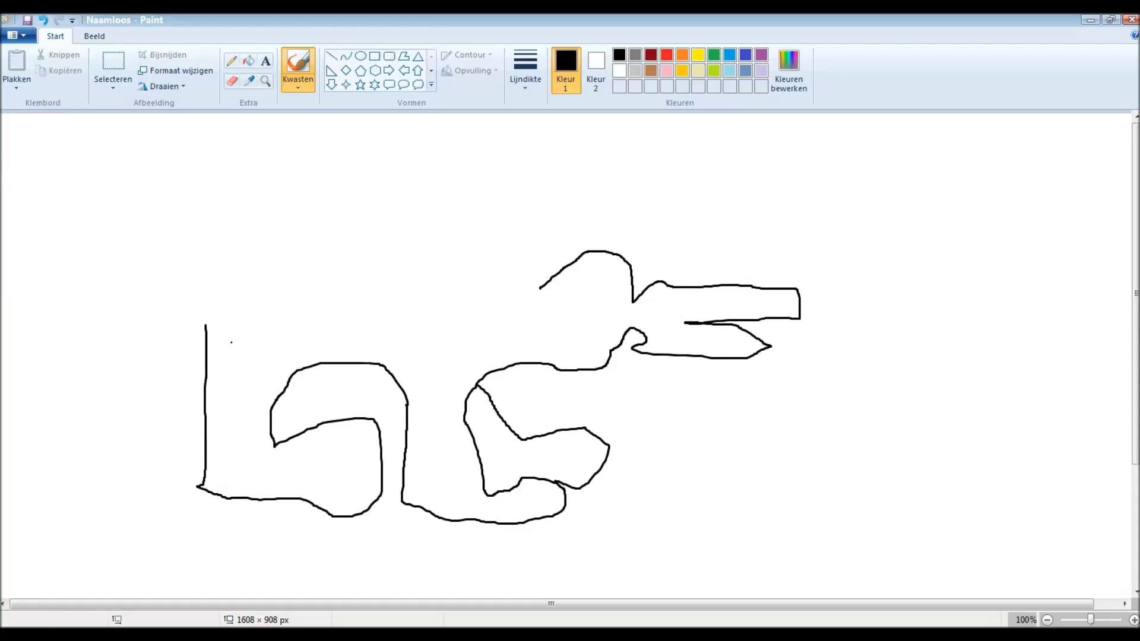
pyautogui.moveTo(283, 393)
pyautogui.mouseDown()
pyautogui.moveTo(331, 398)
pyautogui.moveTo(333, 420)
pyautogui.mouseUp()
pyautogui.moveTo(205, 325); pyautogui.dragTo(133, 441)
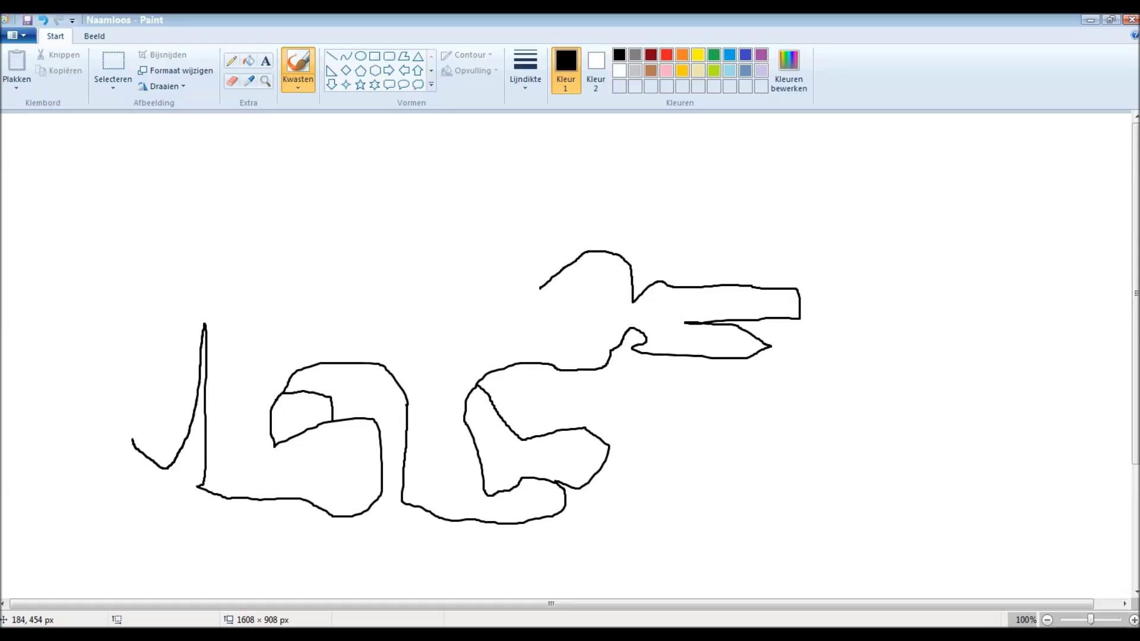
pyautogui.moveTo(131, 442)
pyautogui.mouseDown()
pyautogui.moveTo(77, 480)
pyautogui.moveTo(46, 392)
pyautogui.moveTo(73, 389)
pyautogui.moveTo(140, 345)
pyautogui.moveTo(143, 391)
pyautogui.moveTo(116, 407)
pyautogui.moveTo(157, 416)
pyautogui.moveTo(175, 403)
pyautogui.moveTo(178, 297)
pyautogui.moveTo(213, 272)
pyautogui.moveTo(298, 261)
pyautogui.moveTo(532, 274)
pyautogui.moveTo(538, 297)
pyautogui.mouseUp()
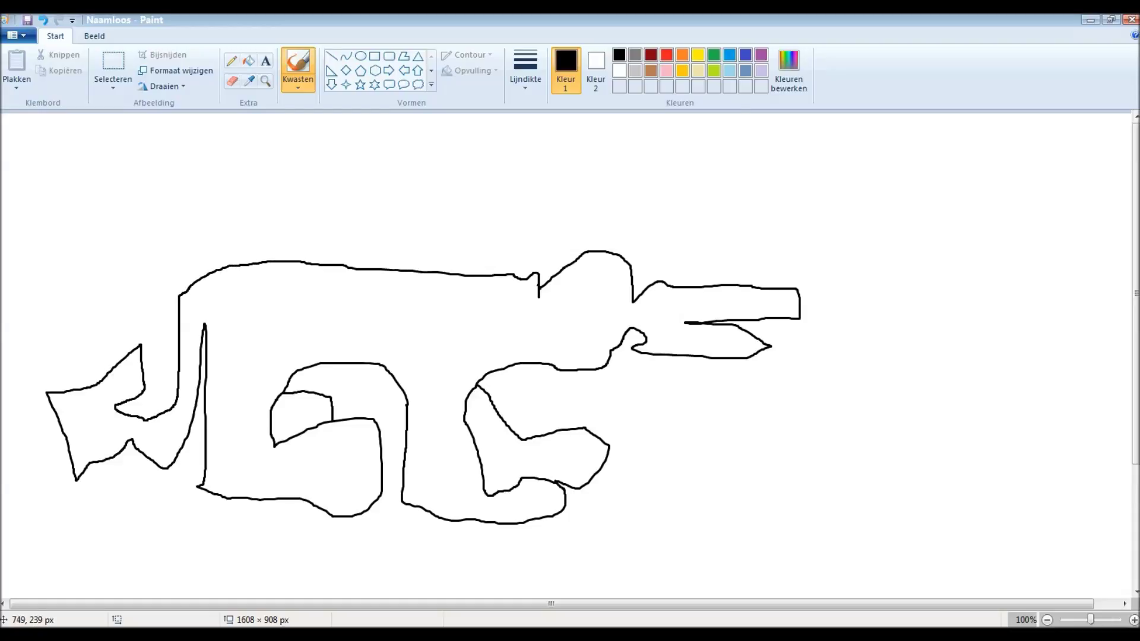
pyautogui.moveTo(614, 272)
pyautogui.mouseDown()
pyautogui.moveTo(628, 270)
pyautogui.moveTo(621, 282)
pyautogui.moveTo(617, 272)
pyautogui.mouseUp()
# - Fill the creature's body and both rear-side legs with light grey
pyautogui.click(635, 70)
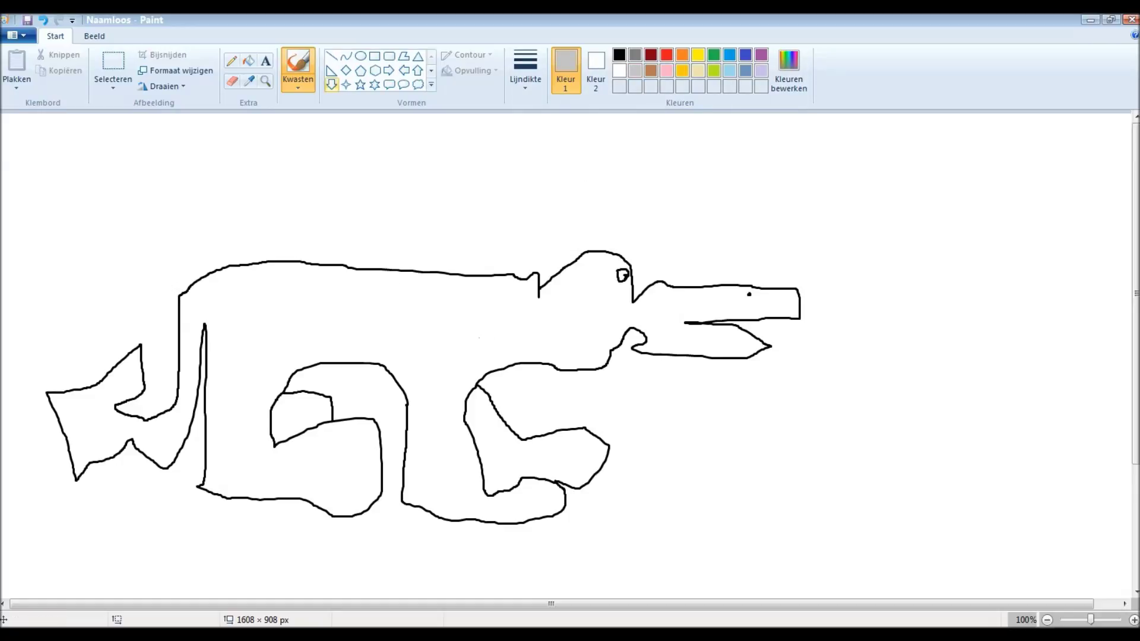
pyautogui.click(248, 61)
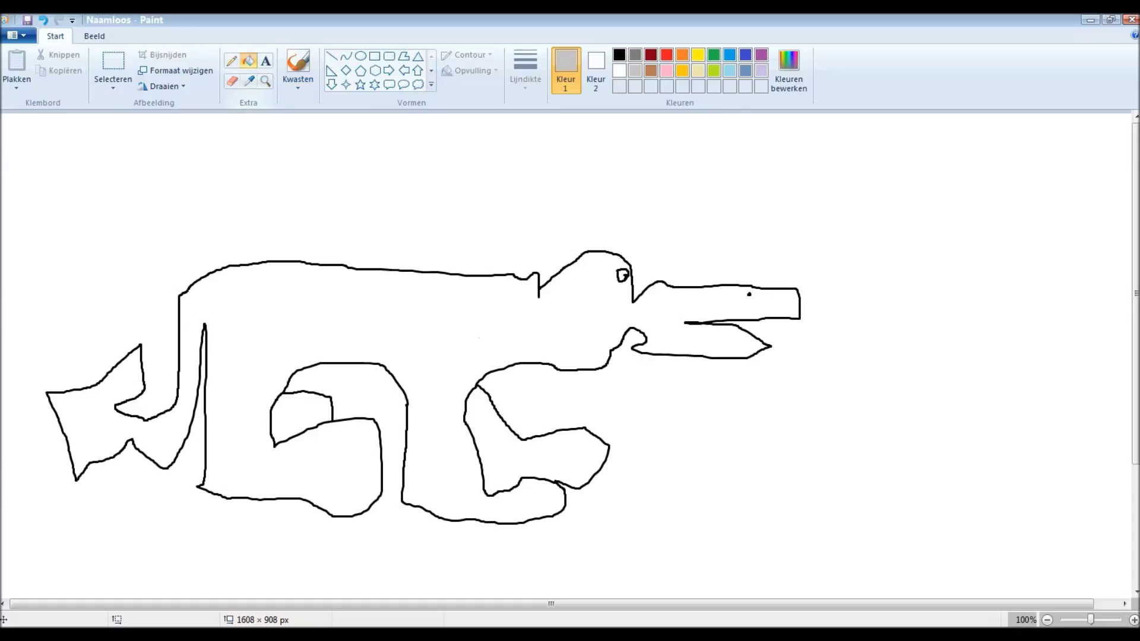
pyautogui.click(290, 296)
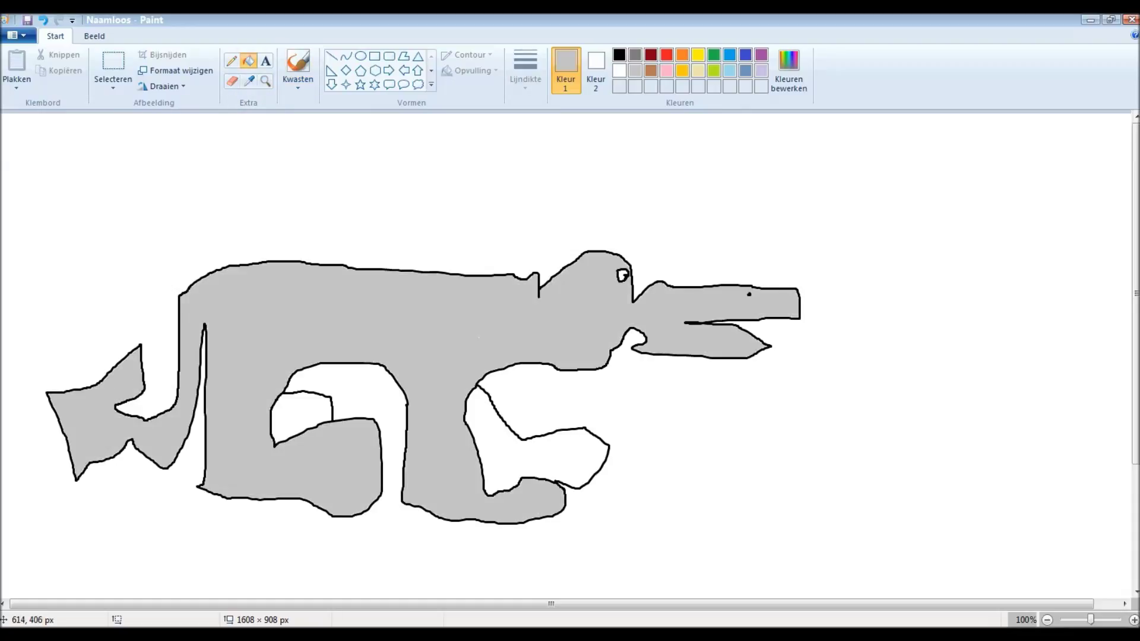
pyautogui.click(485, 433)
pyautogui.click(284, 419)
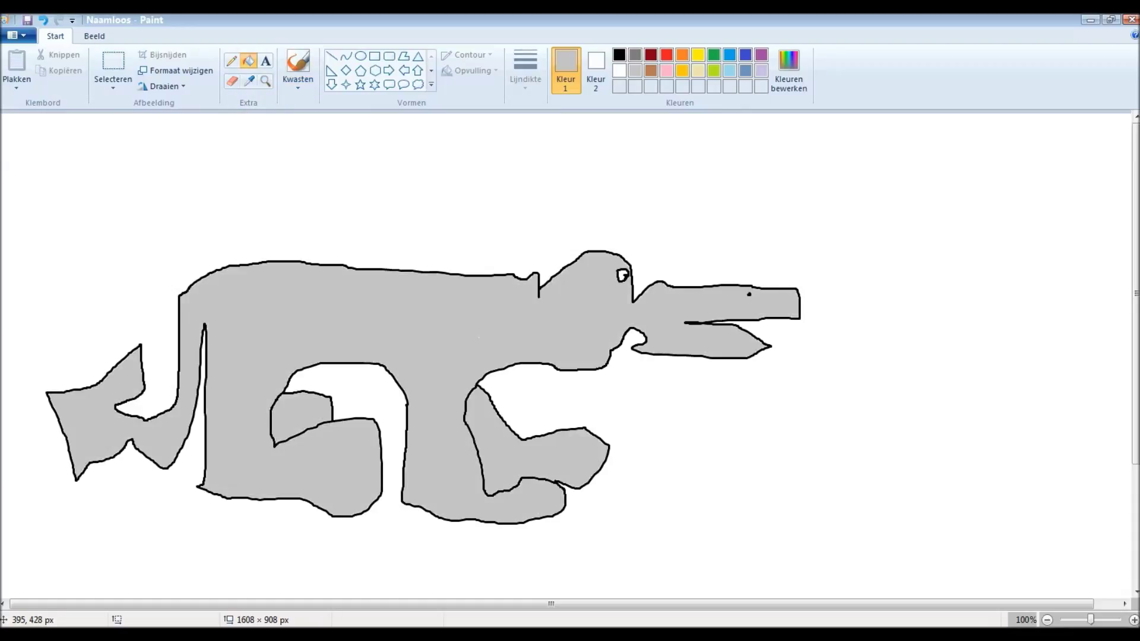
# - Try filling the creature's beak with gold
pyautogui.click(232, 60)
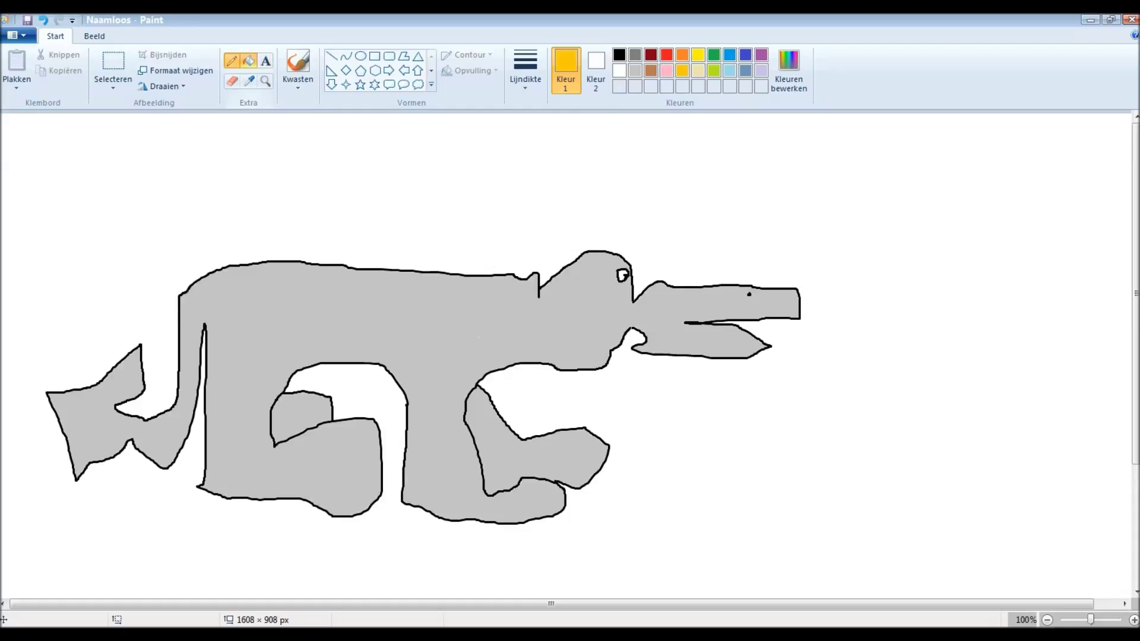
pyautogui.click(249, 61)
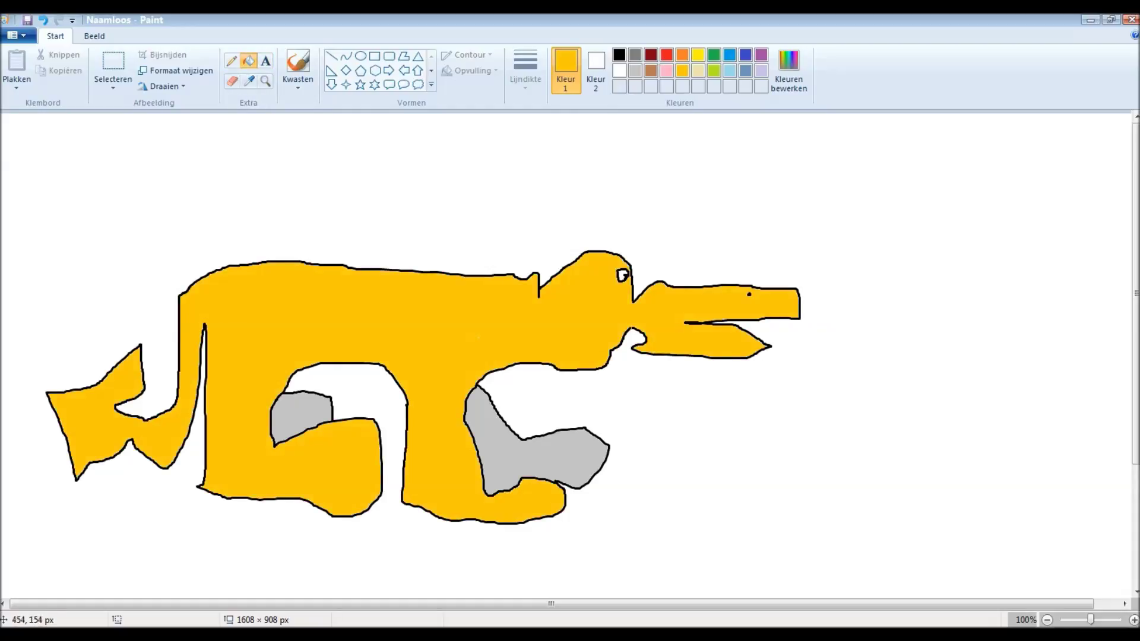
pyautogui.click(232, 60)
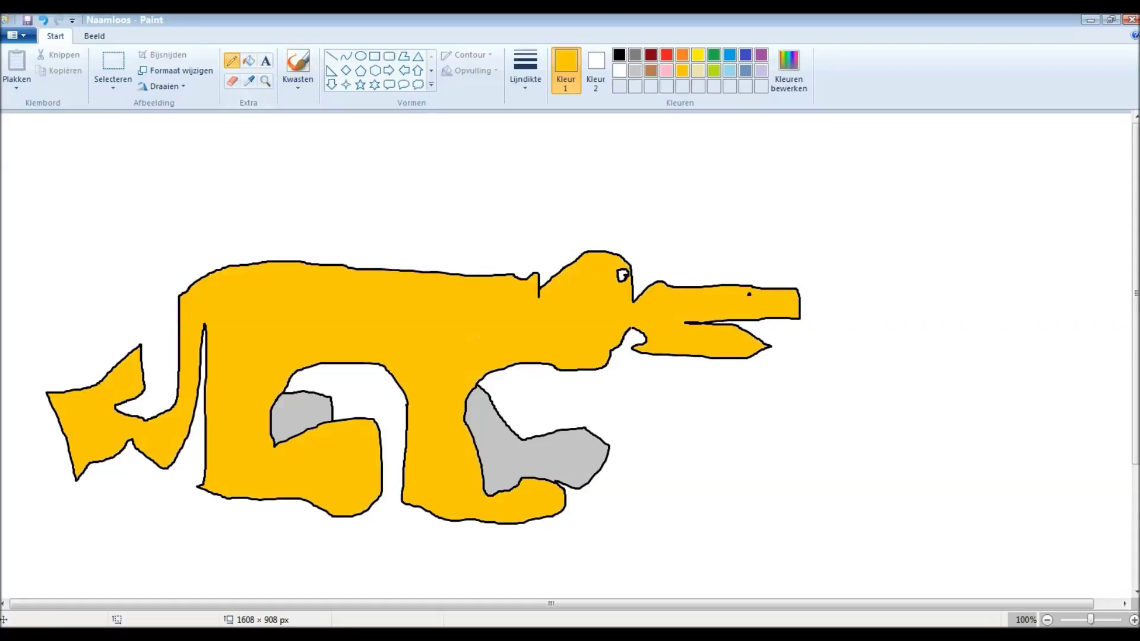
# - Refill the gold body and beak with light grey
pyautogui.click(595, 70)
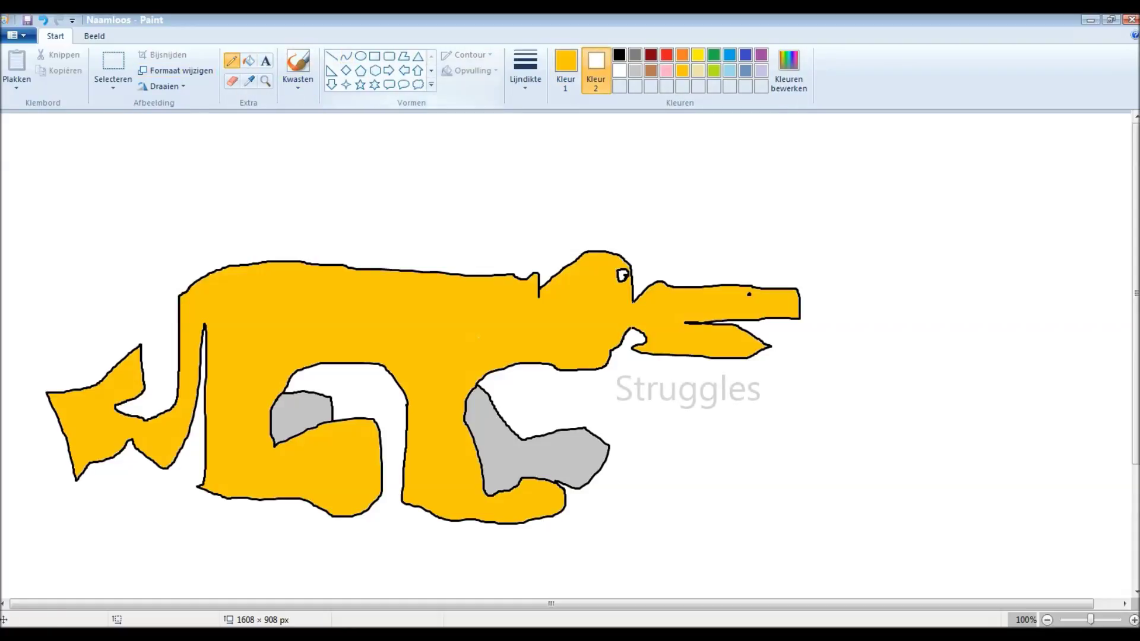
pyautogui.click(297, 69)
pyautogui.click(634, 70)
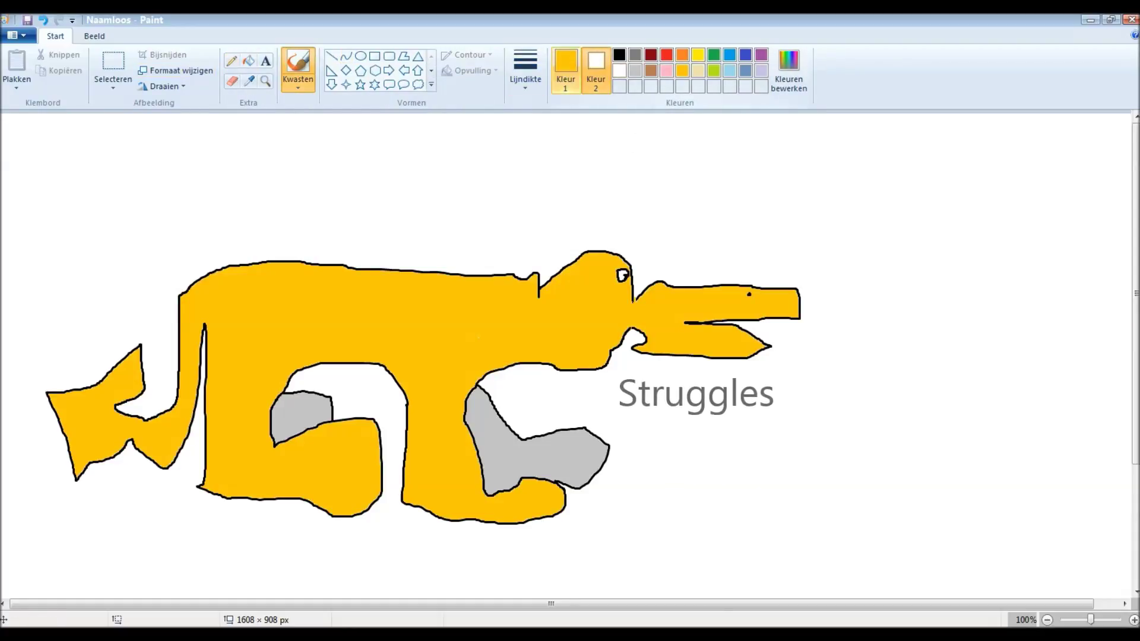
pyautogui.click(248, 60)
pyautogui.click(565, 70)
pyautogui.click(635, 70)
pyautogui.click(395, 287)
# - Separate the beak from the head with a gold brush line and fill the beak with gold
pyautogui.click(682, 70)
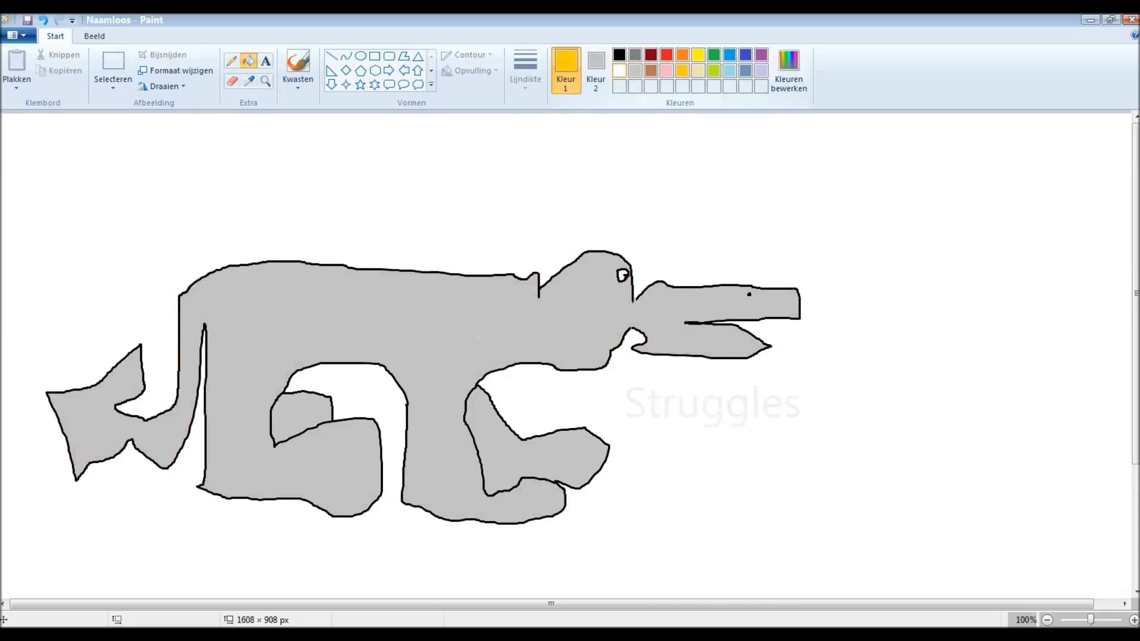
pyautogui.click(231, 61)
pyautogui.click(297, 62)
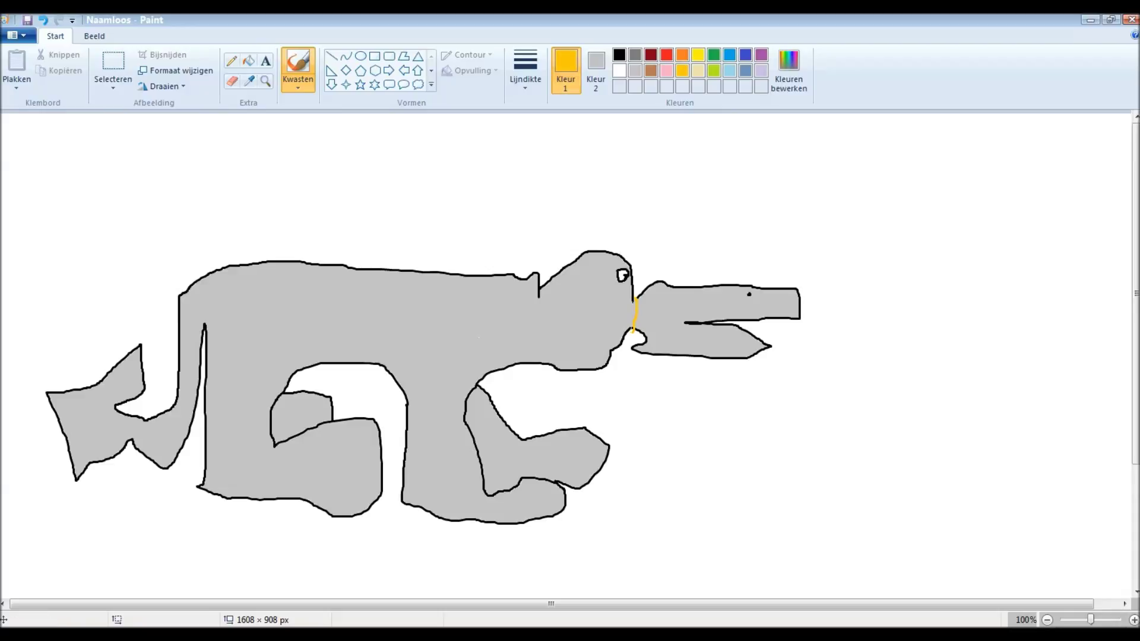
pyautogui.click(248, 60)
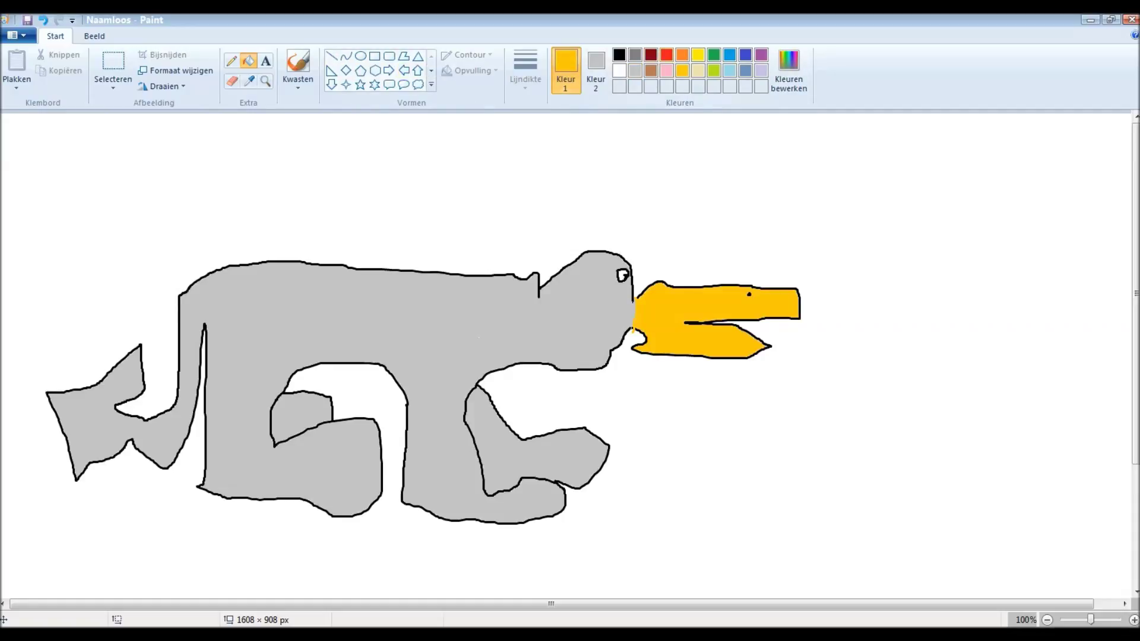
# - Draw a row of four lime-green spikes along the creature's back with the brush
pyautogui.click(714, 71)
pyautogui.click(298, 62)
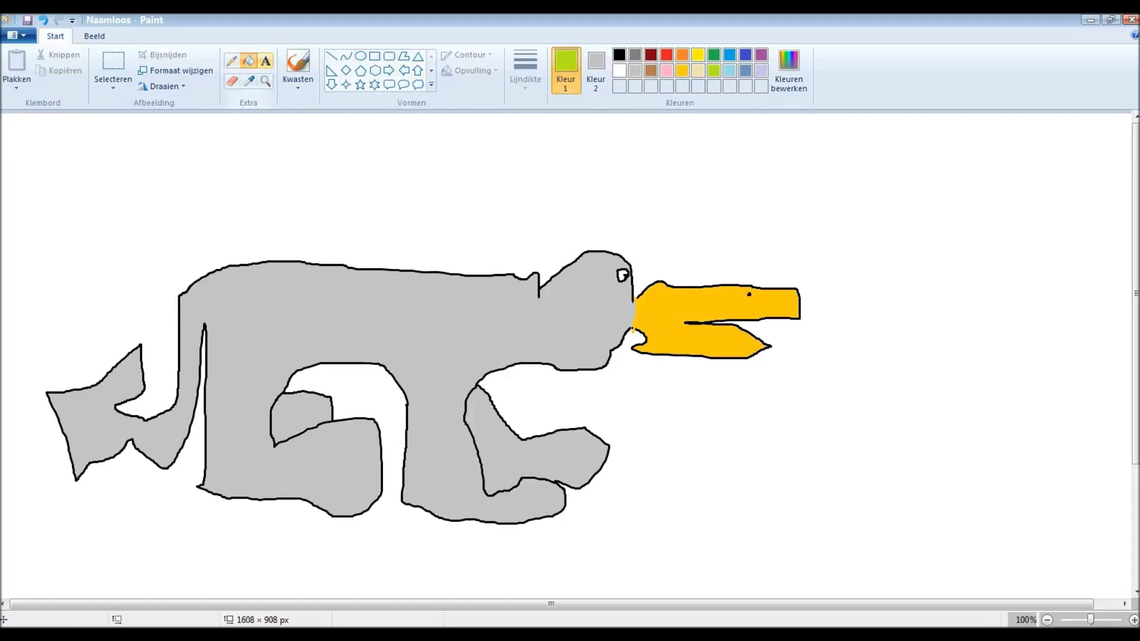
pyautogui.moveTo(285, 259)
pyautogui.mouseDown()
pyautogui.moveTo(295, 207)
pyautogui.moveTo(326, 262)
pyautogui.moveTo(376, 231)
pyautogui.moveTo(384, 176)
pyautogui.moveTo(423, 242)
pyautogui.moveTo(425, 280)
pyautogui.moveTo(450, 210)
pyautogui.moveTo(488, 226)
pyautogui.moveTo(496, 283)
pyautogui.moveTo(519, 200)
pyautogui.moveTo(537, 263)
pyautogui.moveTo(563, 270)
pyautogui.mouseUp()
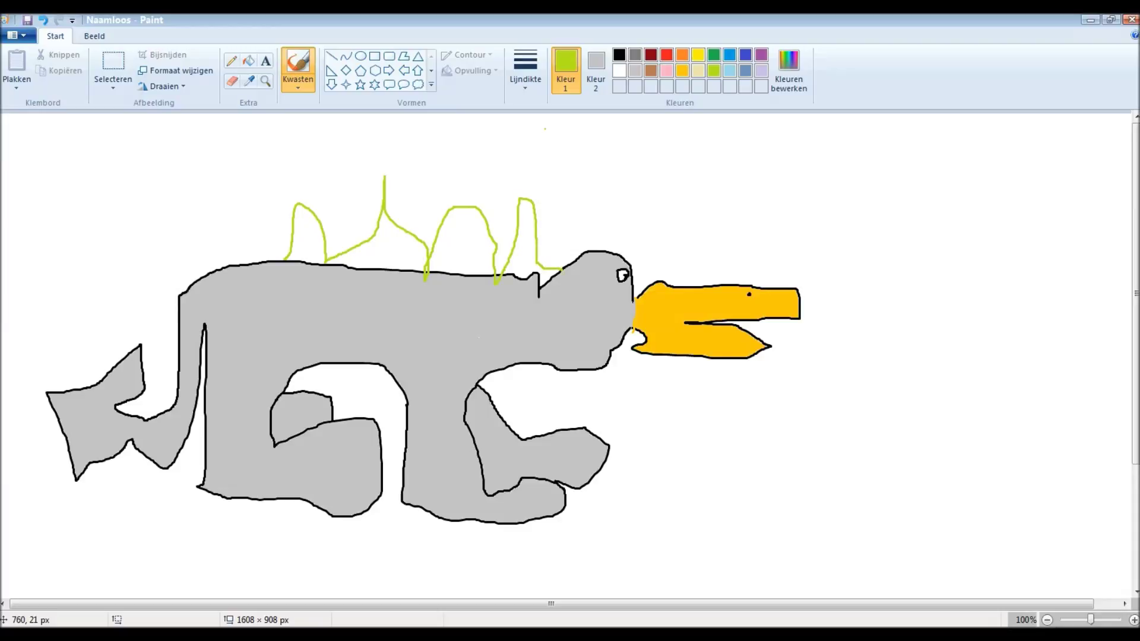
# - Fill the four spikes on the creature's back with light turquoise blue
pyautogui.click(248, 60)
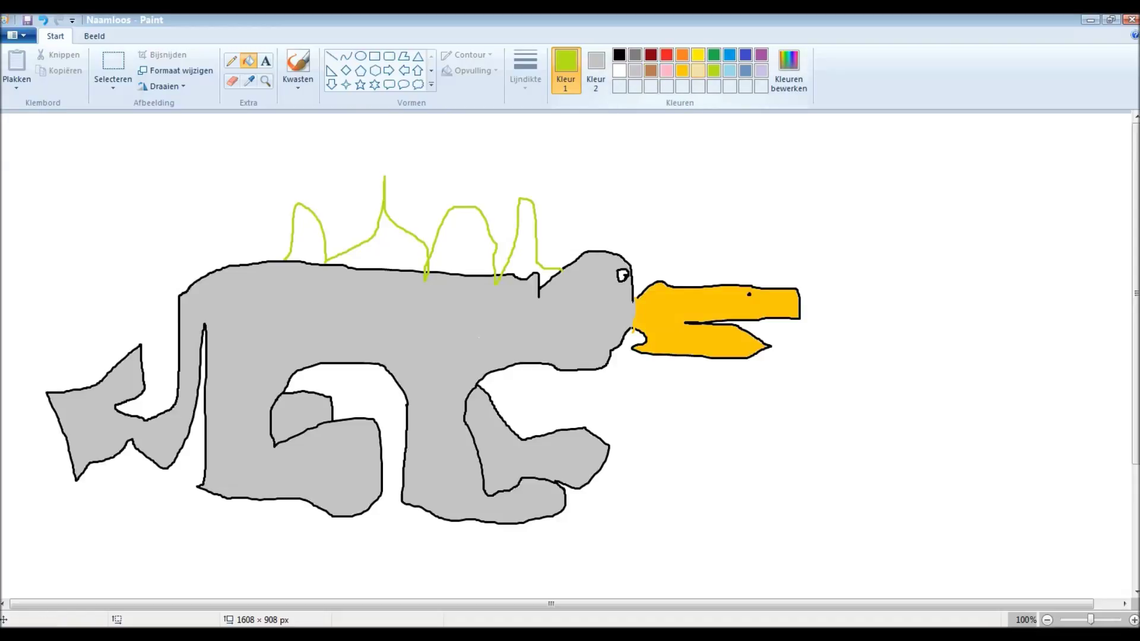
pyautogui.click(730, 70)
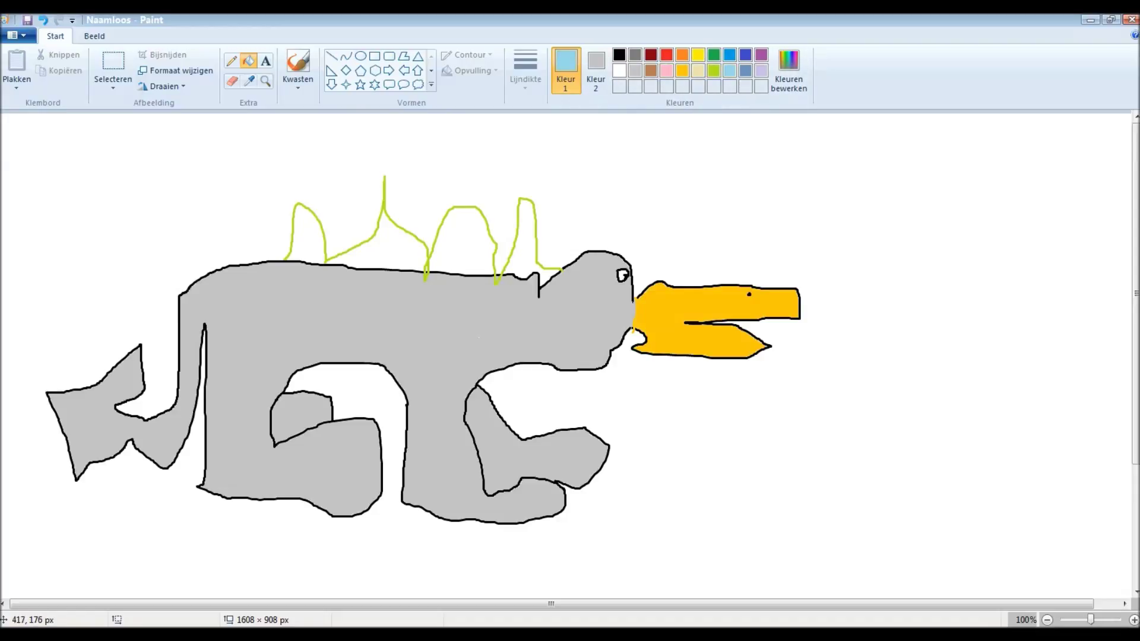
pyautogui.click(308, 237)
pyautogui.click(374, 246)
pyautogui.click(439, 234)
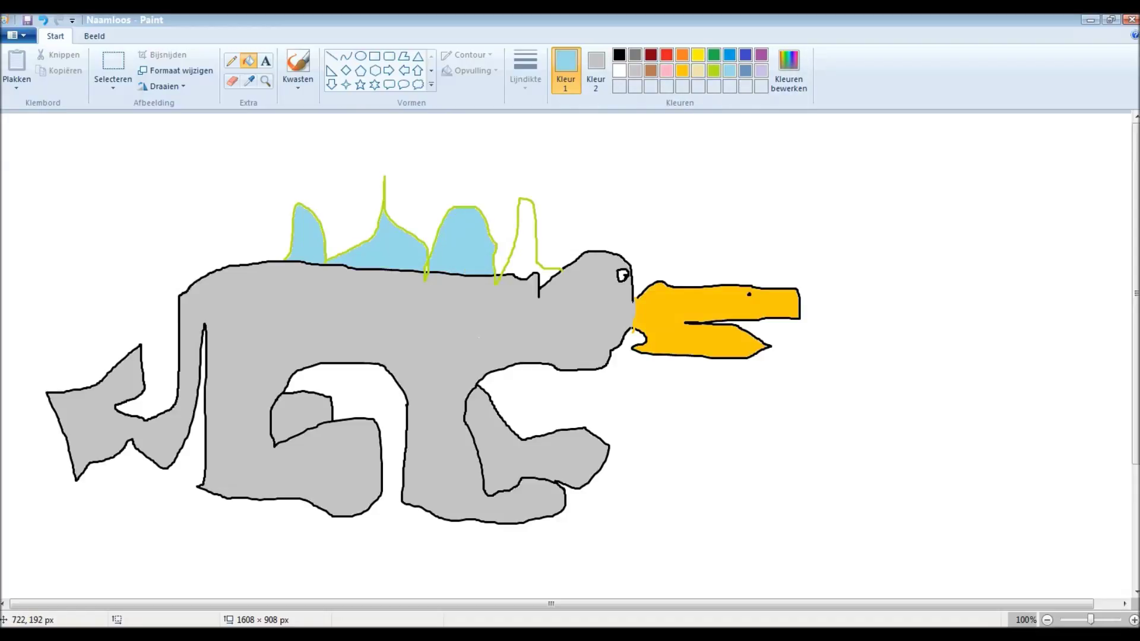
pyautogui.click(526, 249)
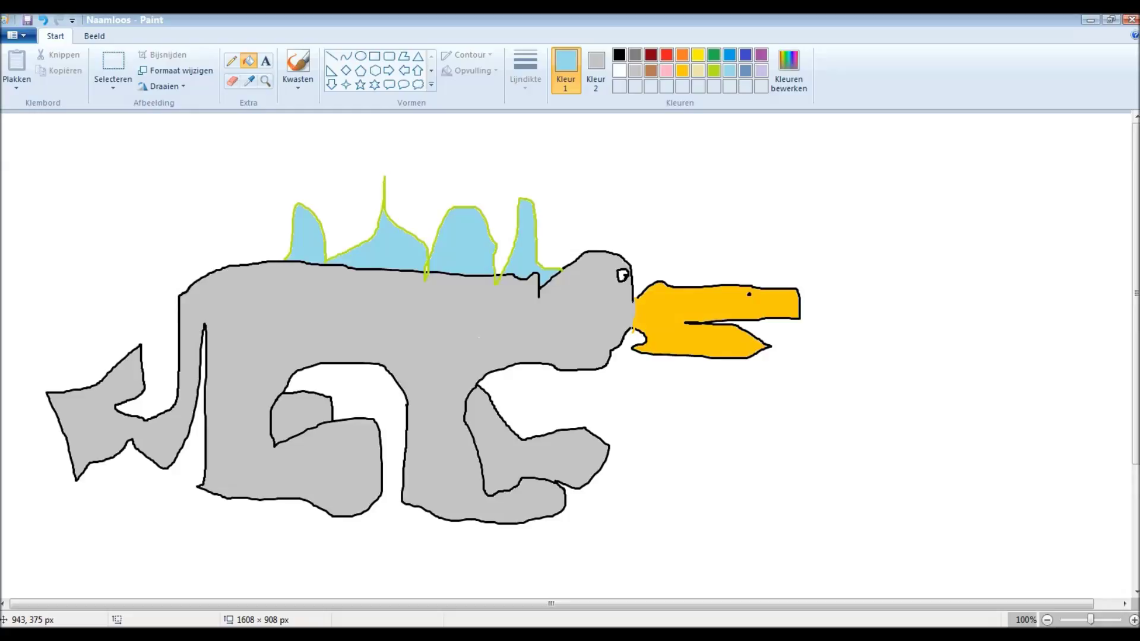
pyautogui.scroll(-3, 562, 337)
pyautogui.scroll(3, 534, 287)
pyautogui.scroll(-3, 534, 286)
pyautogui.scroll(3, 534, 286)
pyautogui.scroll(-1, 495, 417)
pyautogui.scroll(1, 495, 416)
pyautogui.scroll(-3, 495, 416)
pyautogui.scroll(3, 480, 425)
# - Run the Eraser with the light-grey background colour across the tail, hind legs and the canvas around them
pyautogui.click(232, 81)
pyautogui.moveTo(202, 469)
pyautogui.mouseDown()
pyautogui.moveTo(18, 451)
pyautogui.moveTo(145, 419)
pyautogui.mouseUp()
pyautogui.moveTo(113, 290); pyautogui.dragTo(110, 261)
# - Set the background colour to white and erase with loose strokes across the whole creature
pyautogui.click(595, 70)
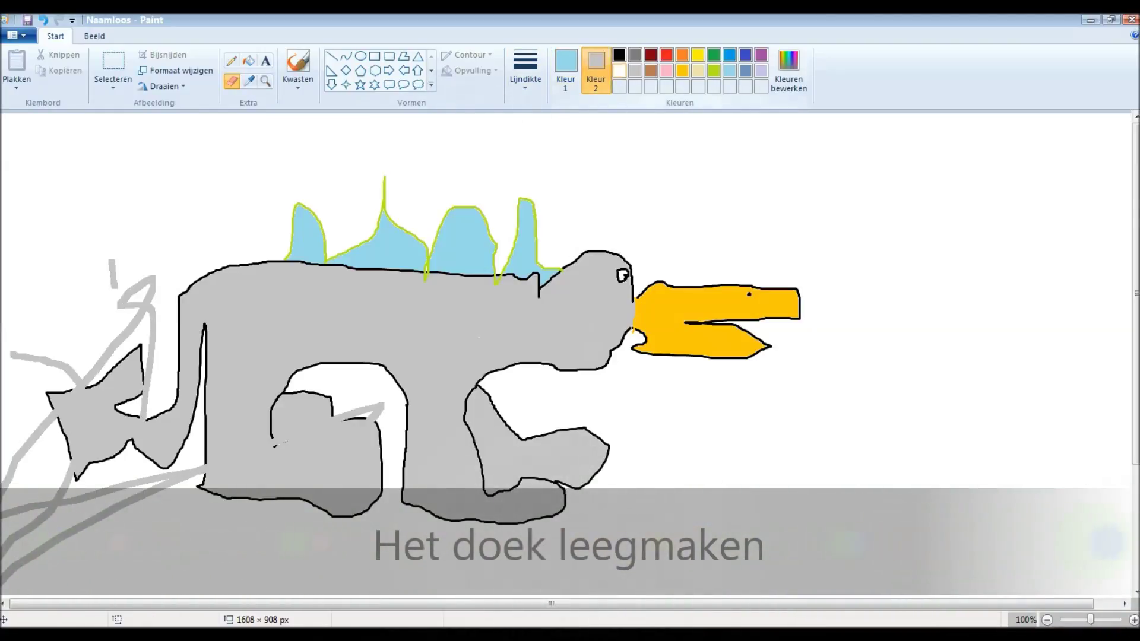
pyautogui.click(619, 70)
pyautogui.moveTo(225, 243)
pyautogui.mouseDown()
pyautogui.moveTo(220, 457)
pyautogui.moveTo(486, 146)
pyautogui.moveTo(635, 308)
pyautogui.moveTo(701, 335)
pyautogui.moveTo(542, 237)
pyautogui.moveTo(262, 542)
pyautogui.moveTo(296, 249)
pyautogui.moveTo(491, 550)
pyautogui.moveTo(463, 238)
pyautogui.moveTo(564, 235)
pyautogui.moveTo(81, 415)
pyautogui.moveTo(279, 407)
pyautogui.mouseUp()
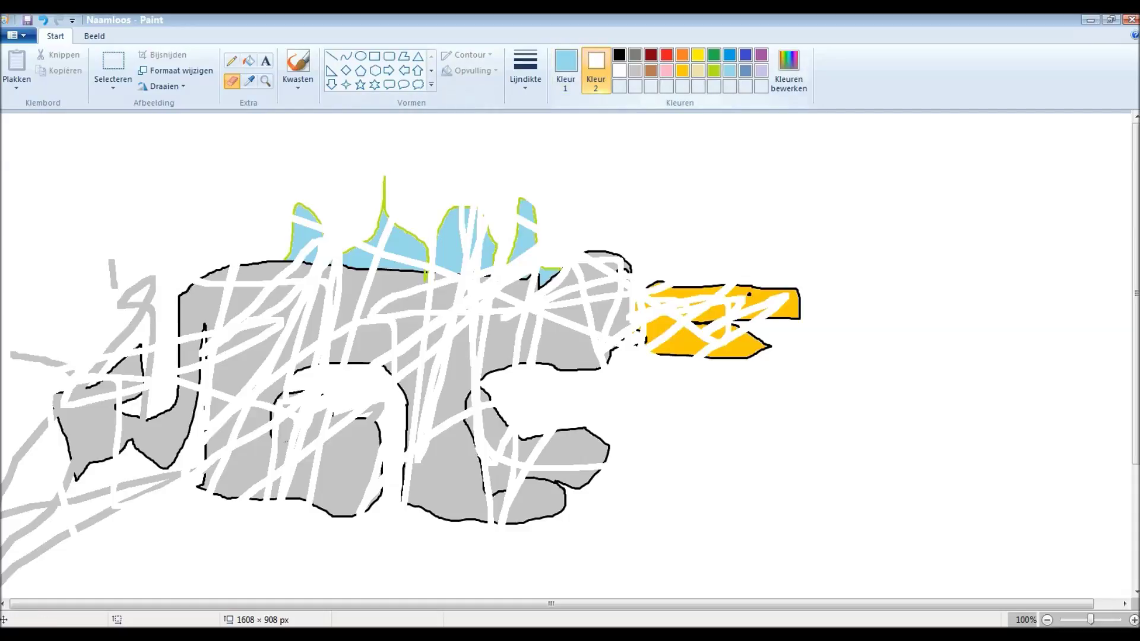
# - Brush a large rounded yellow body outline over the erased creature and add black outlines for its base below
pyautogui.click(566, 69)
pyautogui.click(298, 62)
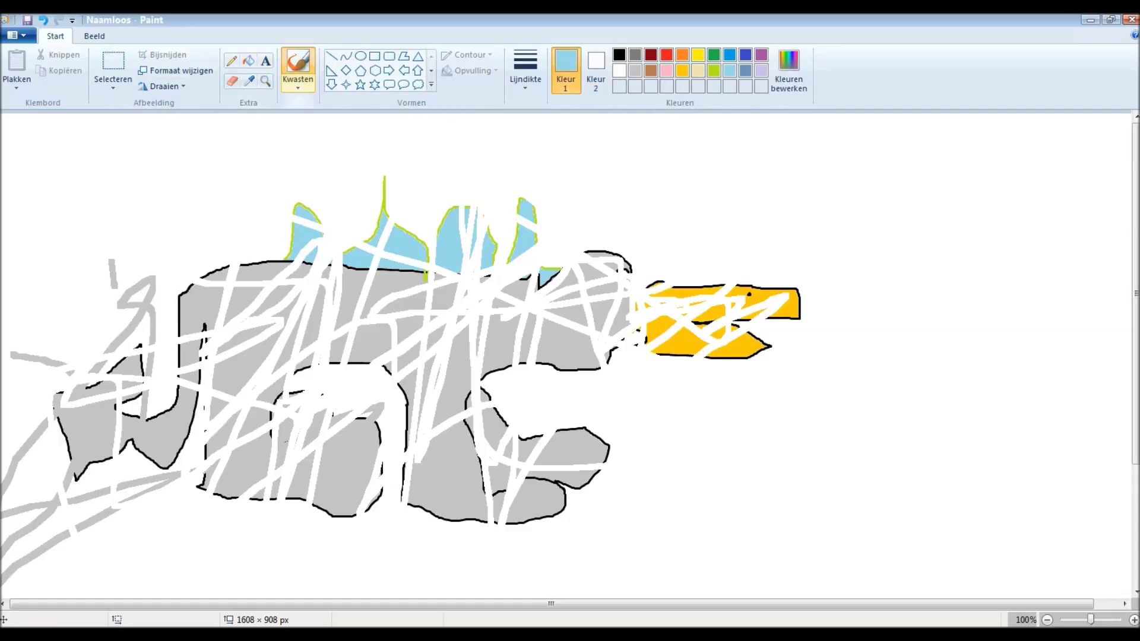
pyautogui.click(698, 54)
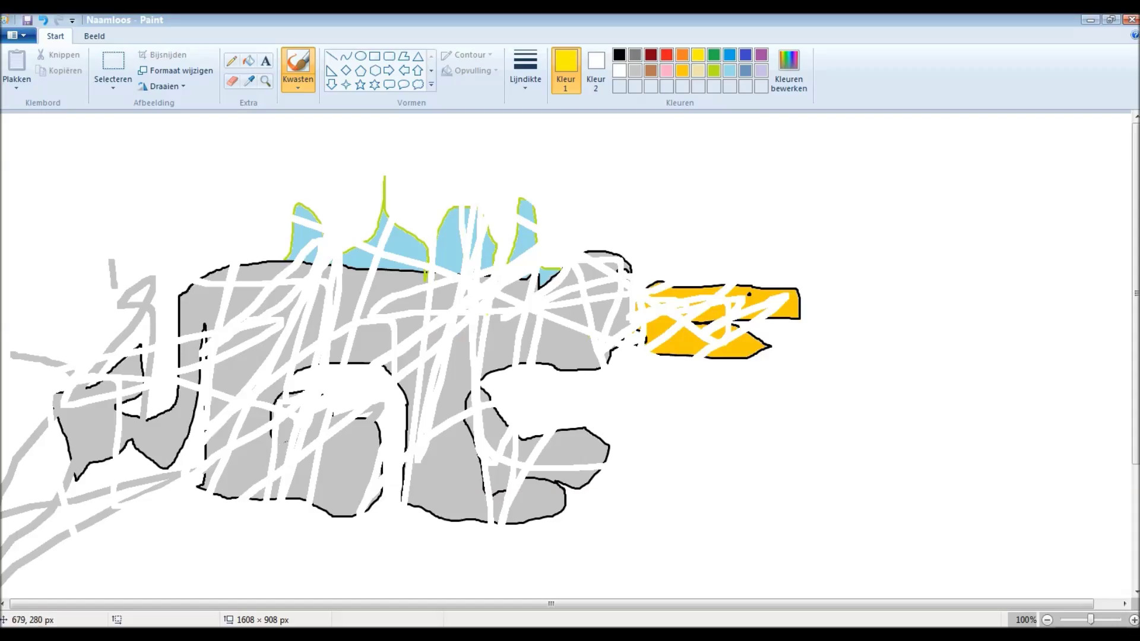
pyautogui.moveTo(486, 314)
pyautogui.mouseDown()
pyautogui.moveTo(561, 396)
pyautogui.moveTo(564, 476)
pyautogui.moveTo(481, 486)
pyautogui.moveTo(237, 466)
pyautogui.moveTo(228, 361)
pyautogui.moveTo(371, 321)
pyautogui.mouseUp()
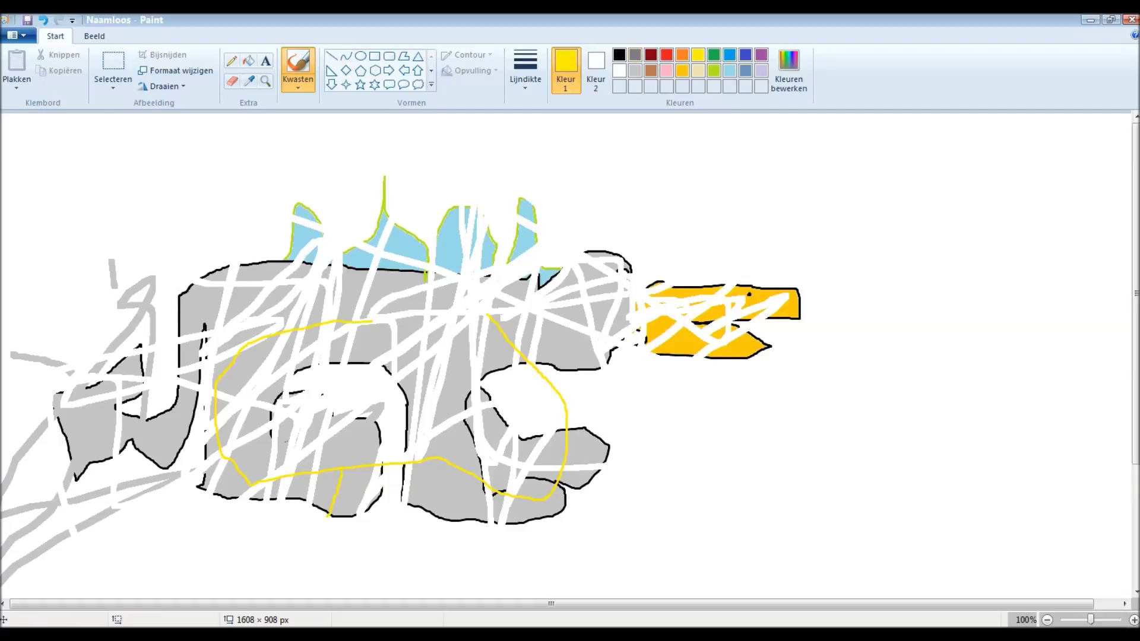
pyautogui.click(619, 54)
pyautogui.moveTo(307, 475)
pyautogui.mouseDown()
pyautogui.moveTo(211, 494)
pyautogui.moveTo(221, 585)
pyautogui.moveTo(401, 554)
pyautogui.moveTo(566, 579)
pyautogui.moveTo(498, 567)
pyautogui.moveTo(446, 468)
pyautogui.moveTo(454, 449)
pyautogui.mouseUp()
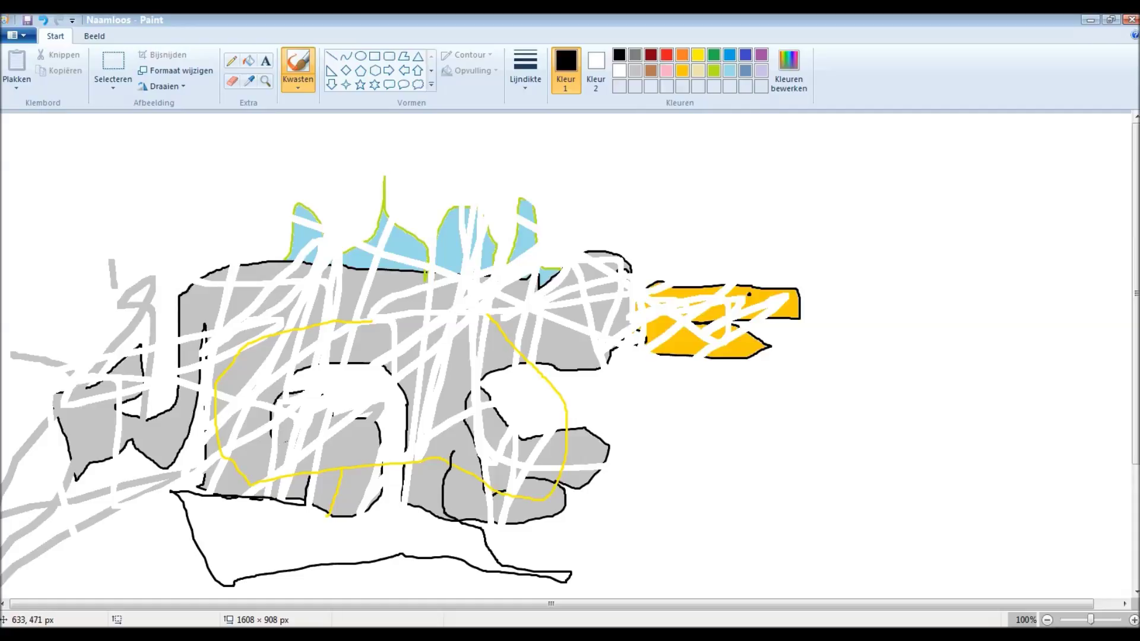
# - Add a neck, a rounded head and two bent arms above the body in yellow brush outlines
pyautogui.click(698, 54)
pyautogui.moveTo(487, 313); pyautogui.dragTo(485, 238)
pyautogui.moveTo(373, 320)
pyautogui.mouseDown()
pyautogui.moveTo(386, 229)
pyautogui.moveTo(366, 215)
pyautogui.moveTo(407, 168)
pyautogui.moveTo(459, 162)
pyautogui.moveTo(505, 211)
pyautogui.moveTo(497, 233)
pyautogui.mouseUp()
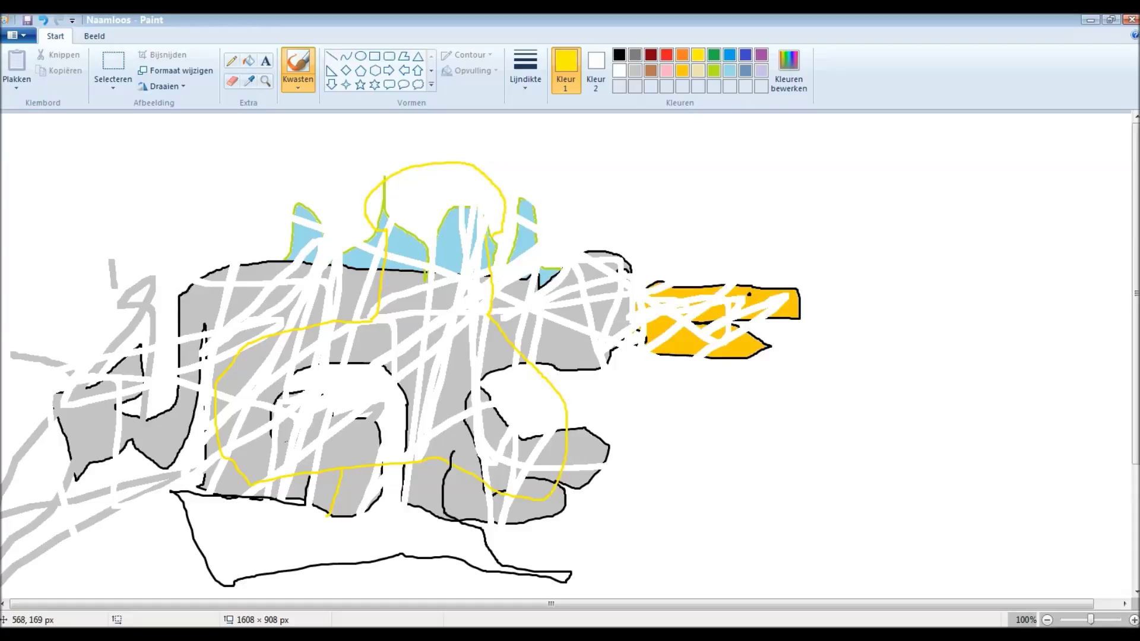
pyautogui.moveTo(383, 240)
pyautogui.mouseDown()
pyautogui.moveTo(272, 236)
pyautogui.moveTo(274, 291)
pyautogui.moveTo(329, 298)
pyautogui.moveTo(303, 277)
pyautogui.moveTo(344, 255)
pyautogui.mouseUp()
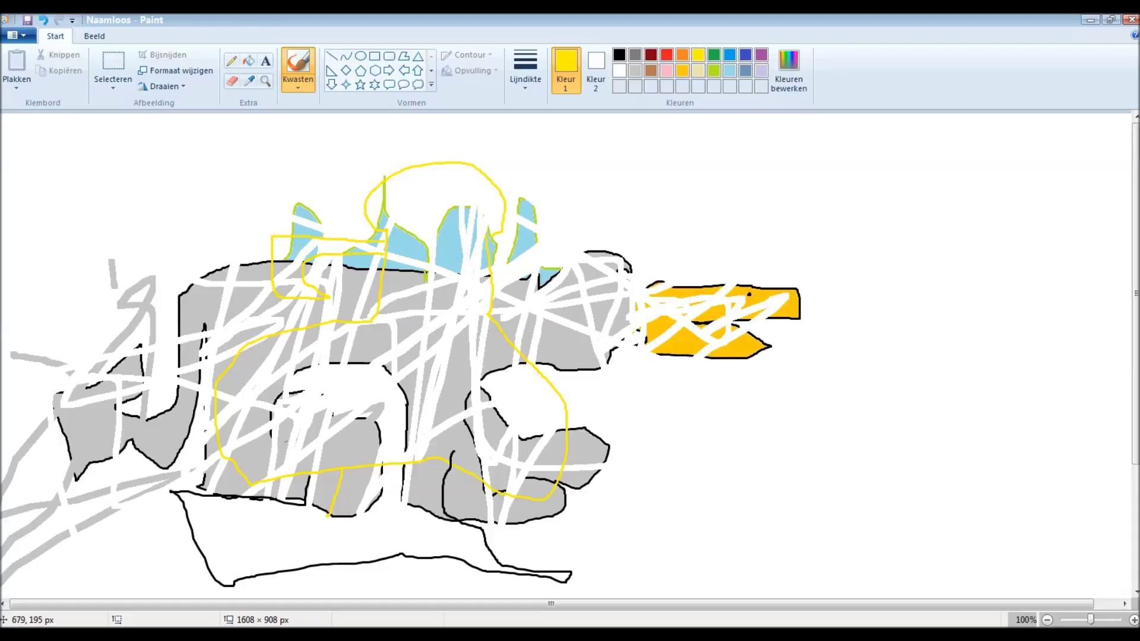
pyautogui.moveTo(496, 247)
pyautogui.mouseDown()
pyautogui.moveTo(572, 252)
pyautogui.moveTo(579, 283)
pyautogui.moveTo(541, 306)
pyautogui.moveTo(561, 275)
pyautogui.moveTo(505, 270)
pyautogui.mouseUp()
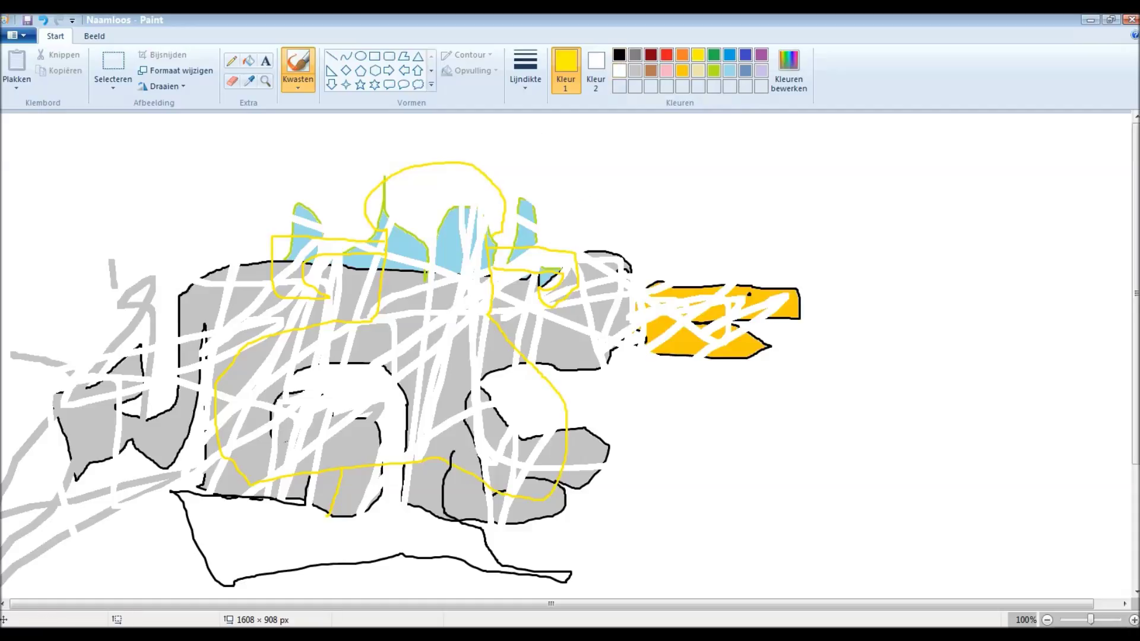
# - Draw two solid black eyes on the yellow head and a tall black arch beneath them
pyautogui.click(619, 55)
pyautogui.moveTo(413, 204); pyautogui.dragTo(422, 199)
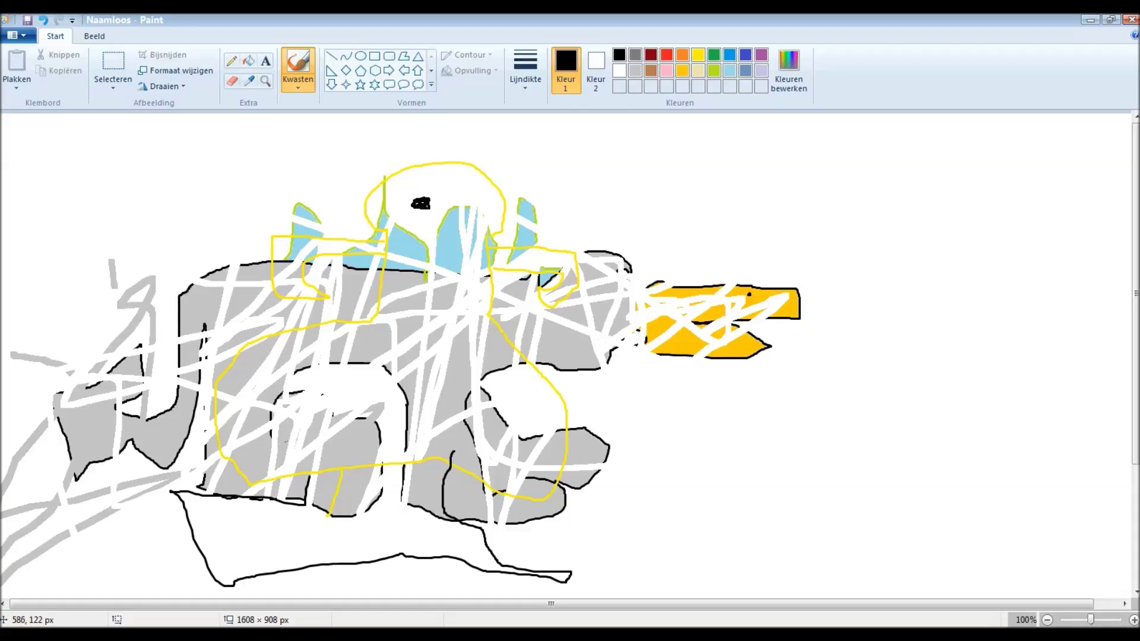
pyautogui.moveTo(430, 198)
pyautogui.mouseDown()
pyautogui.moveTo(417, 200)
pyautogui.moveTo(457, 194)
pyautogui.moveTo(479, 210)
pyautogui.moveTo(465, 196)
pyautogui.mouseUp()
pyautogui.moveTo(413, 292)
pyautogui.mouseDown()
pyautogui.moveTo(443, 227)
pyautogui.moveTo(486, 258)
pyautogui.moveTo(468, 305)
pyautogui.mouseUp()
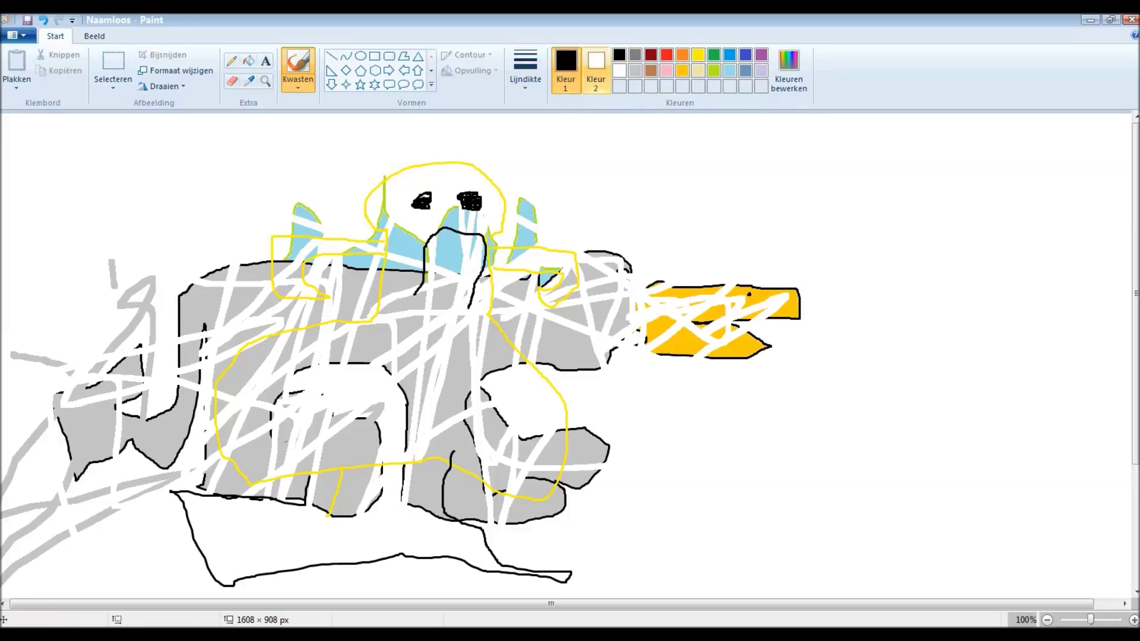
# - Brush a brown U-shaped outline closing the bottom of the black arch and scribble an orange tongue inside it
pyautogui.click(651, 70)
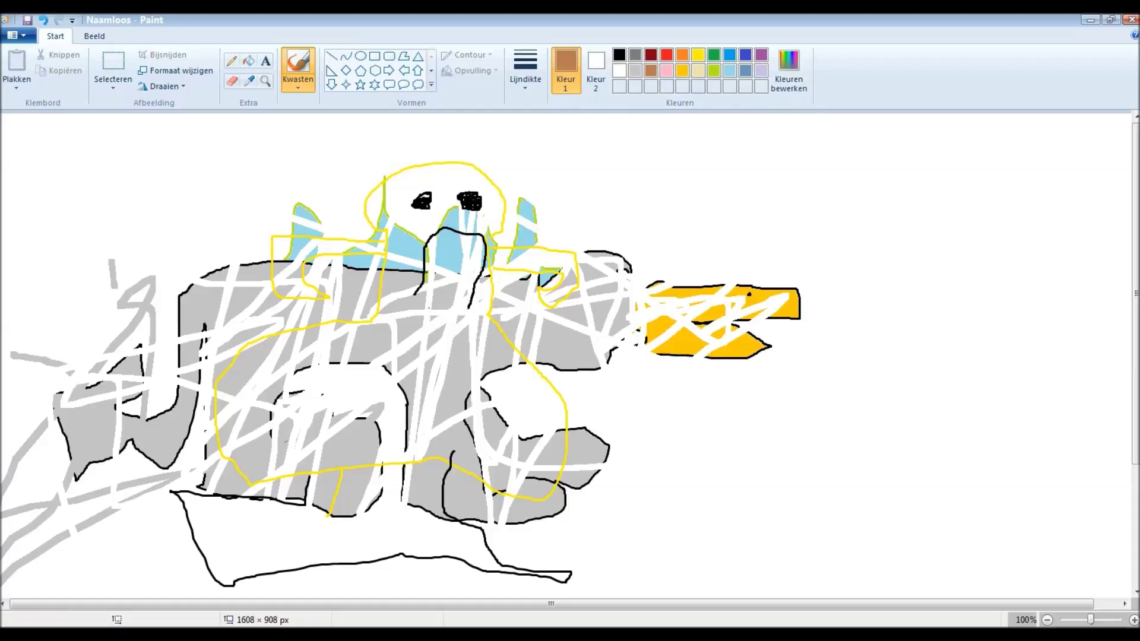
pyautogui.moveTo(408, 315)
pyautogui.mouseDown()
pyautogui.moveTo(469, 327)
pyautogui.moveTo(470, 299)
pyautogui.moveTo(464, 310)
pyautogui.moveTo(406, 299)
pyautogui.mouseUp()
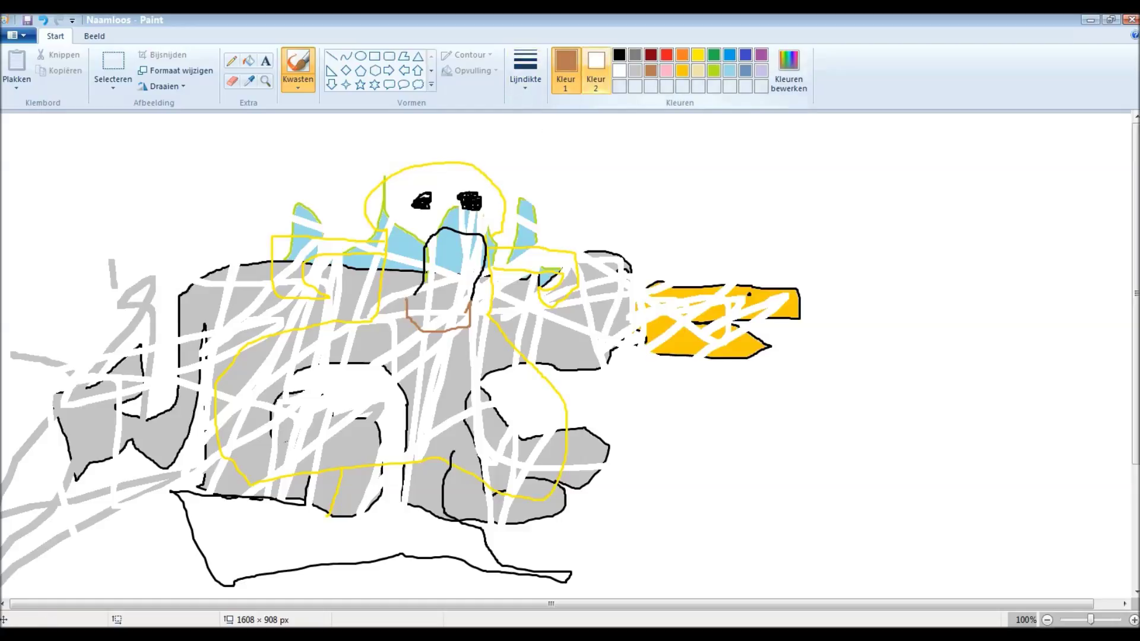
pyautogui.click(682, 55)
pyautogui.moveTo(444, 307)
pyautogui.mouseDown()
pyautogui.moveTo(456, 345)
pyautogui.moveTo(437, 331)
pyautogui.moveTo(448, 328)
pyautogui.moveTo(446, 300)
pyautogui.moveTo(453, 344)
pyautogui.moveTo(444, 300)
pyautogui.moveTo(448, 321)
pyautogui.mouseUp()
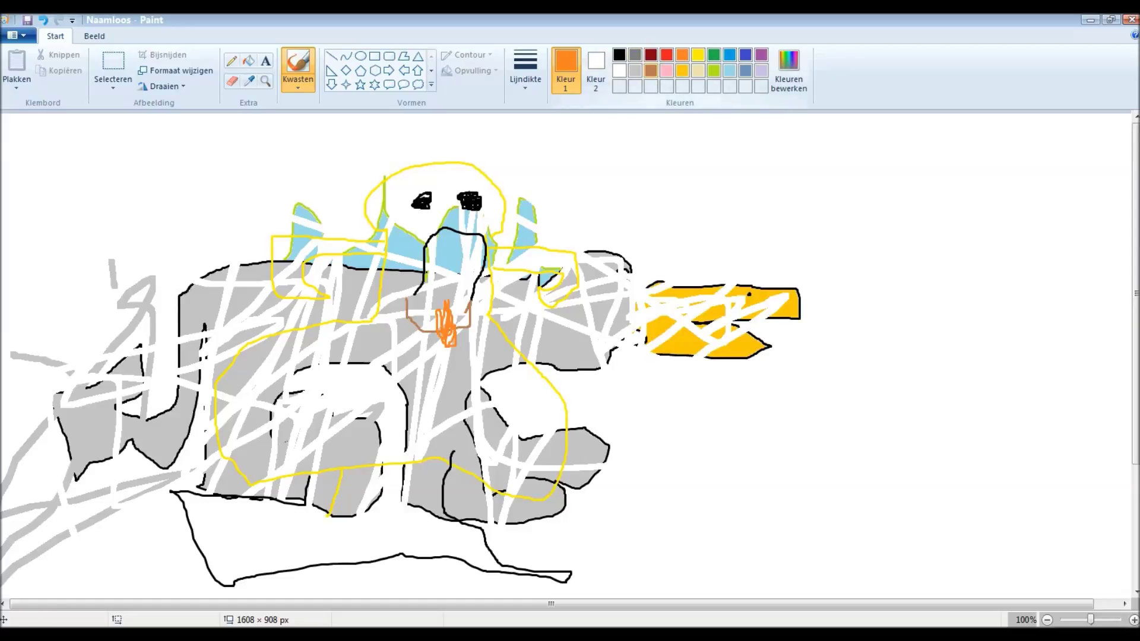
# - Close the gap in the mouth outline with black and fill the mouth's upper sections black, undoing the fill on the orange scribble
pyautogui.click(618, 55)
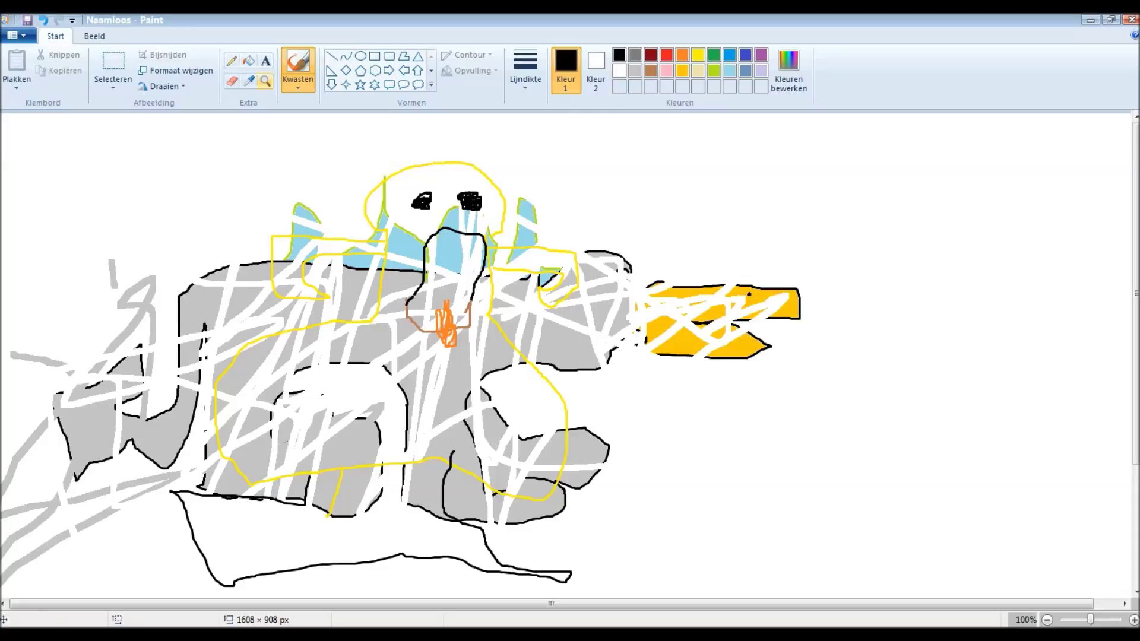
pyautogui.click(248, 60)
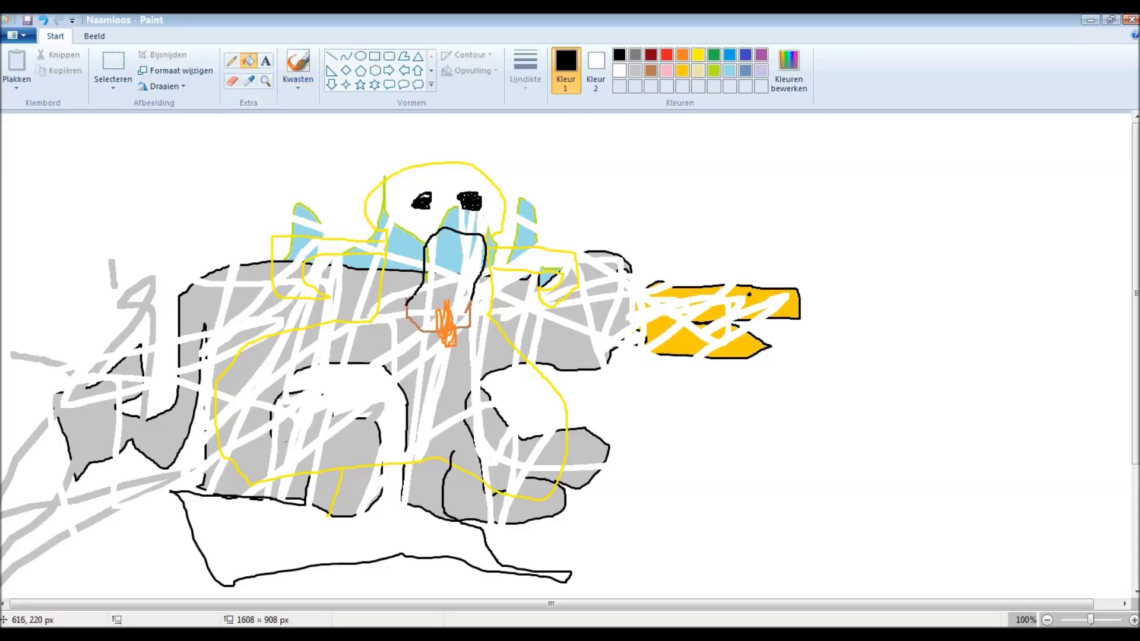
pyautogui.click(441, 270)
pyautogui.click(445, 256)
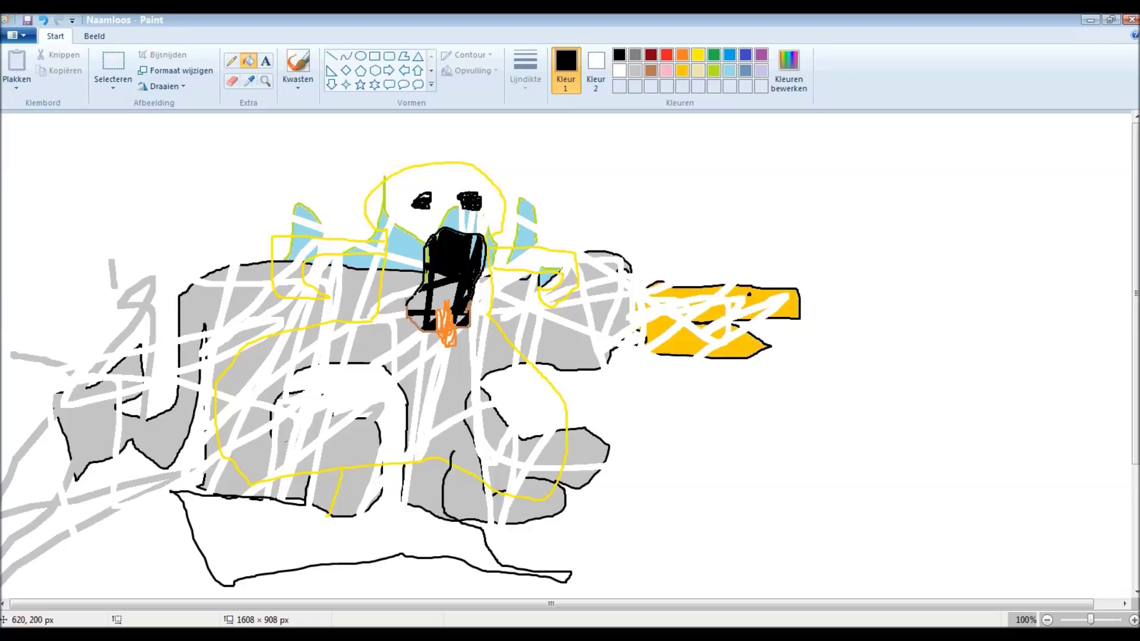
pyautogui.click(472, 249)
pyautogui.click(482, 258)
pyautogui.rightClick(446, 326)
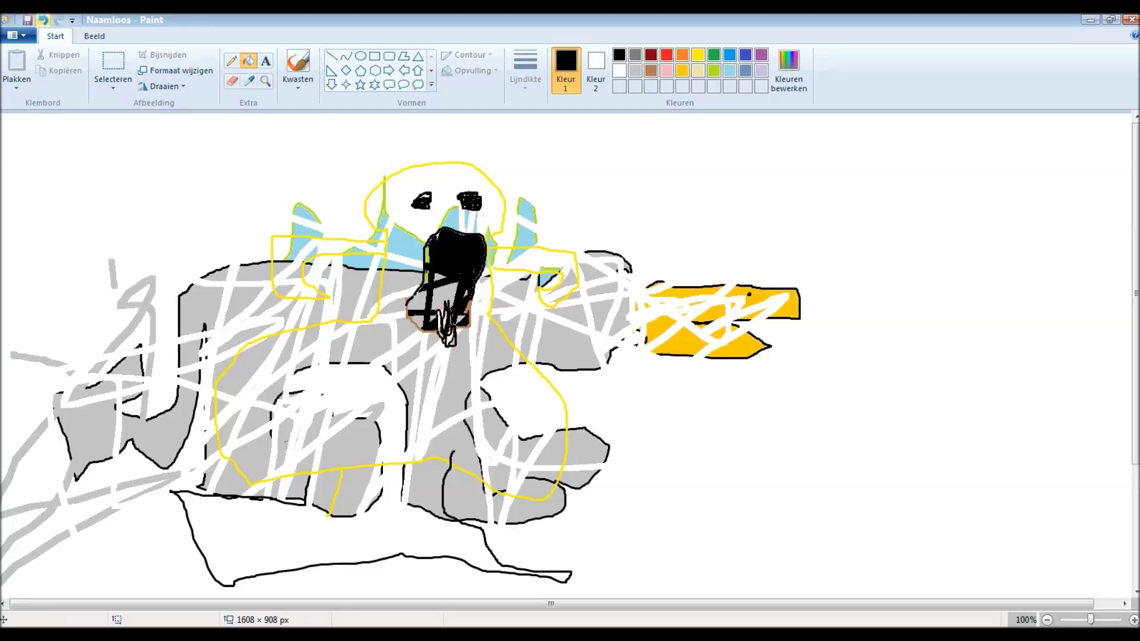
pyautogui.click(43, 20)
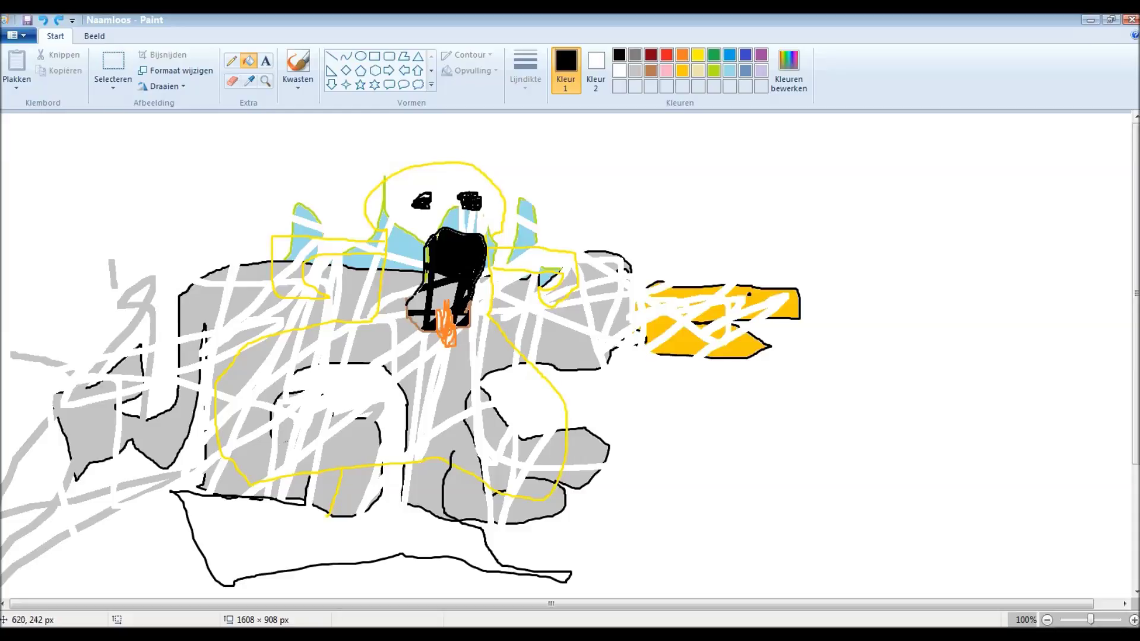
# - Fill the remaining white and grey pockets of the mouth with black, keeping the tongue orange
pyautogui.click(441, 290)
pyautogui.click(424, 297)
pyautogui.click(413, 317)
pyautogui.click(430, 318)
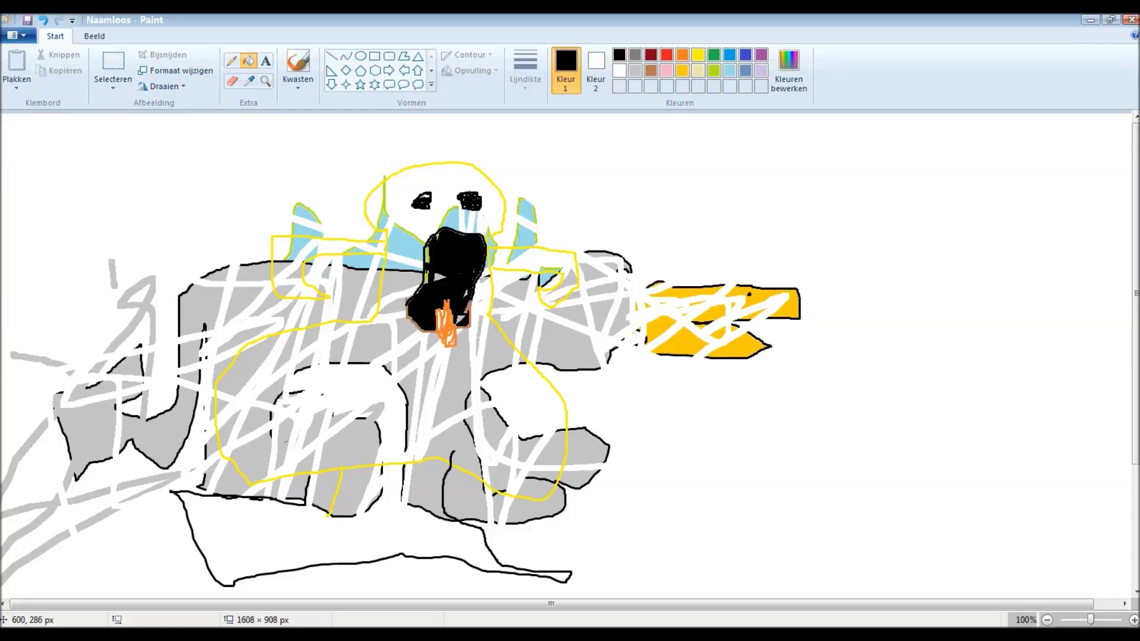
pyautogui.click(445, 323)
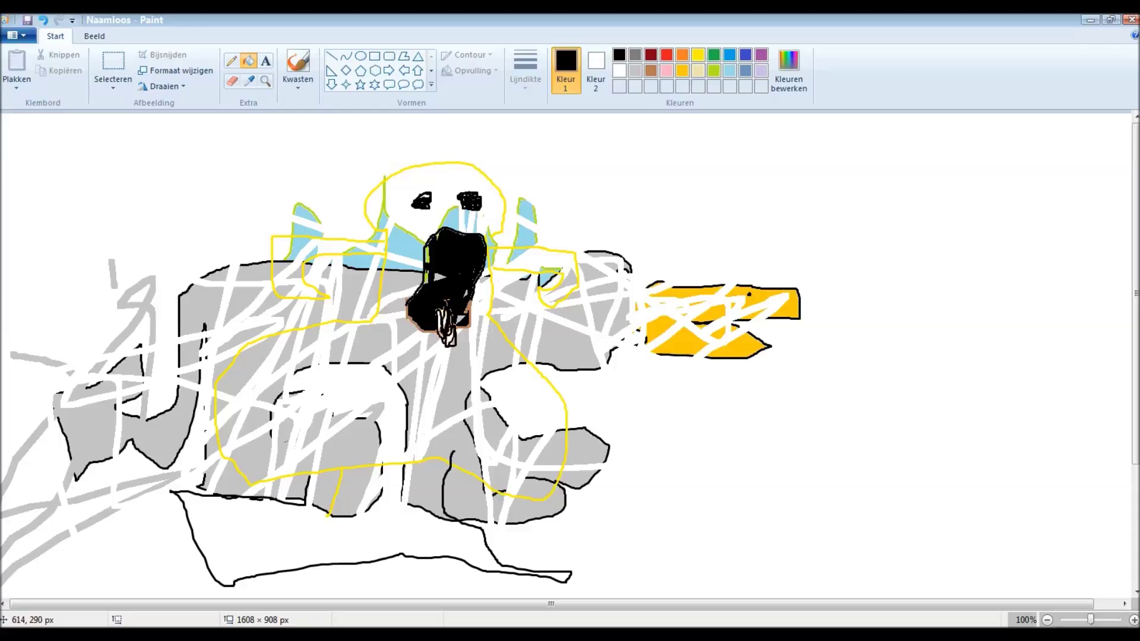
pyautogui.hotkey('ctrl', 'z')
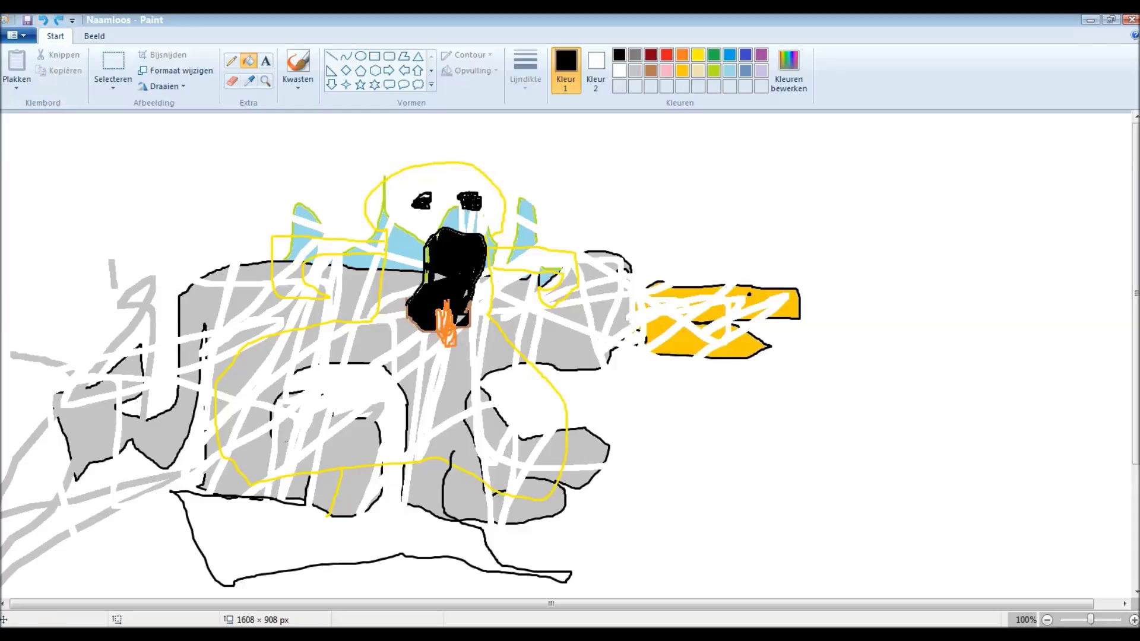
pyautogui.click(457, 322)
pyautogui.click(466, 311)
pyautogui.click(437, 275)
pyautogui.click(425, 250)
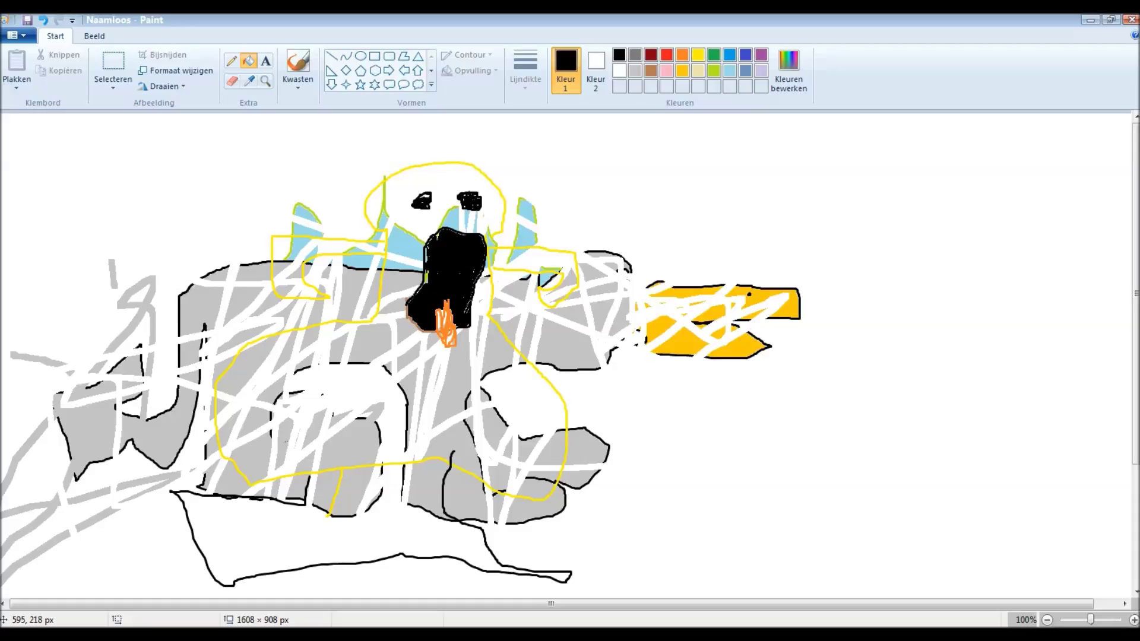
pyautogui.click(426, 277)
# - Fill the head, its outline and the white streaks inside the body with gold
pyautogui.click(682, 70)
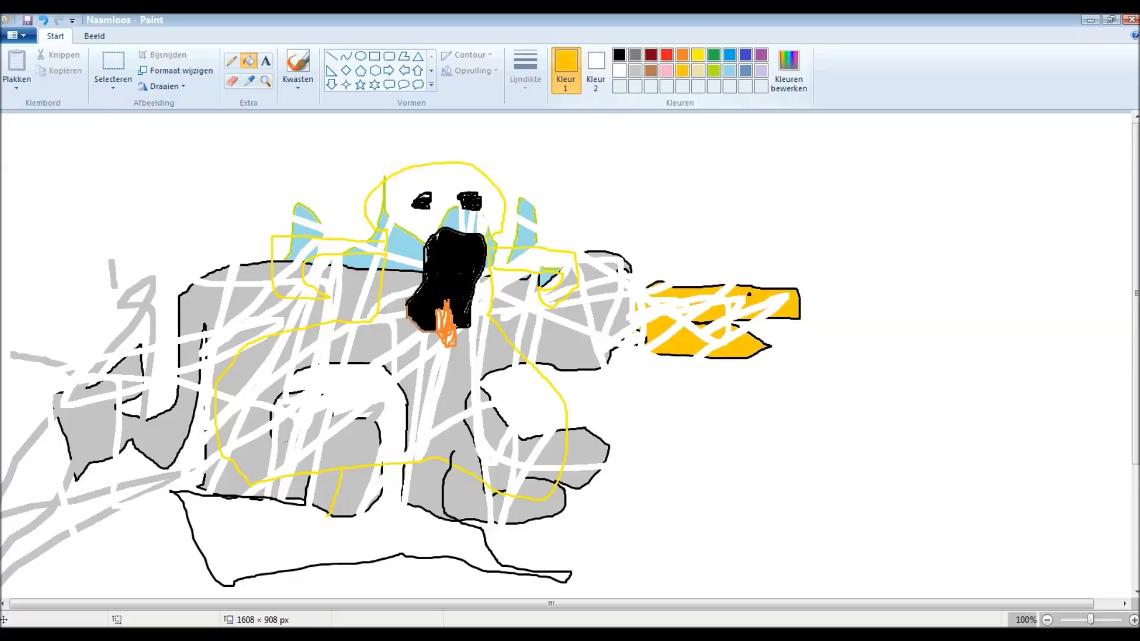
pyautogui.click(273, 261)
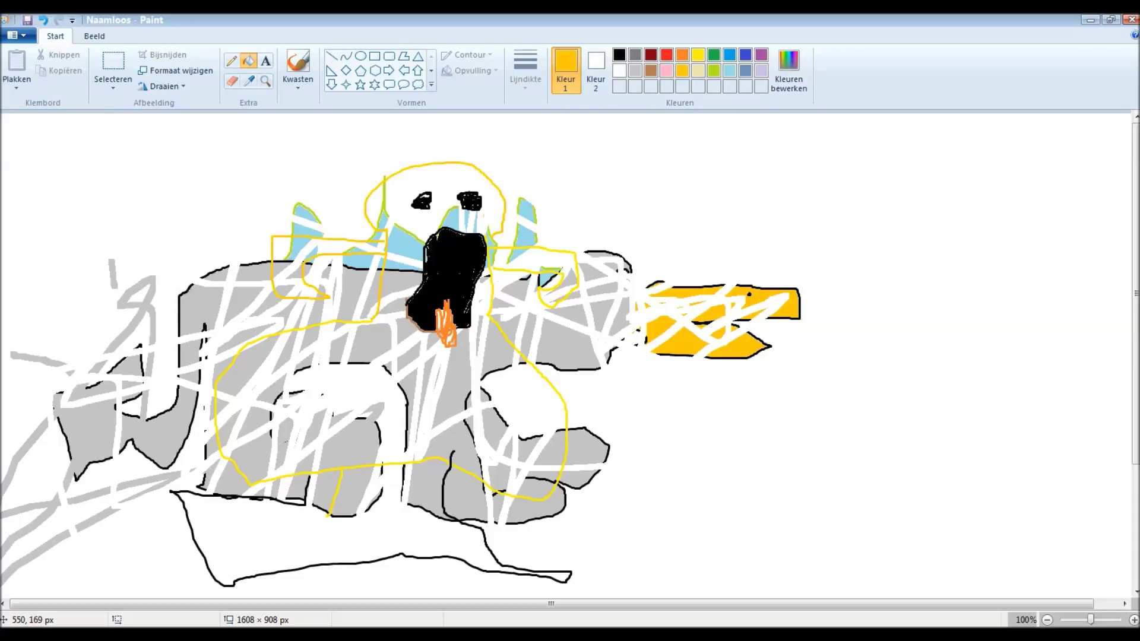
pyautogui.click(451, 178)
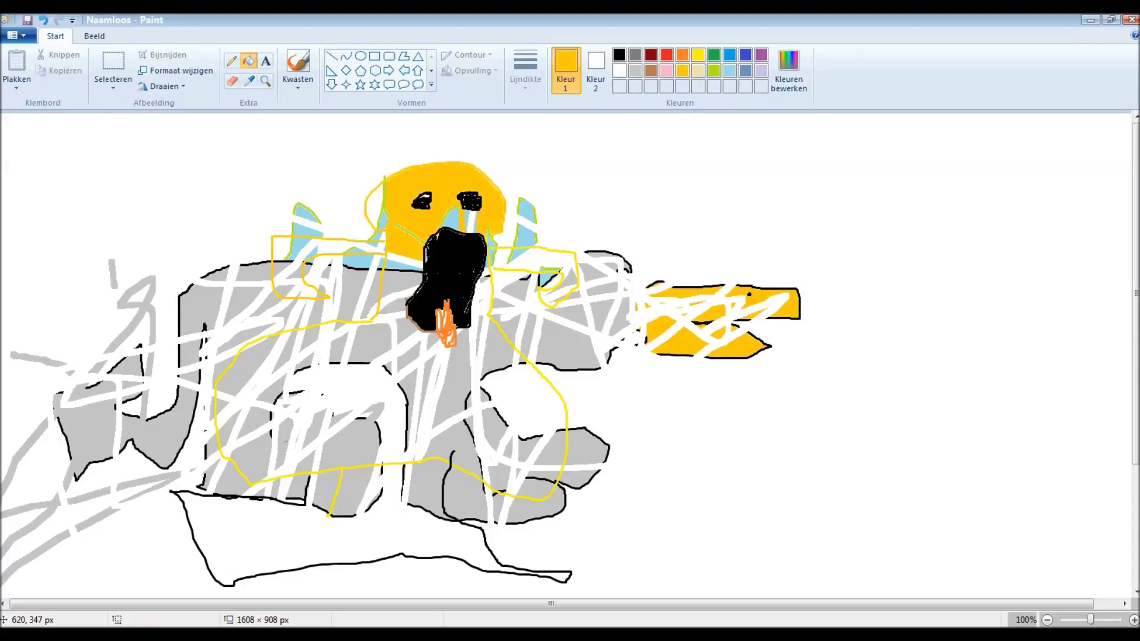
pyautogui.click(428, 364)
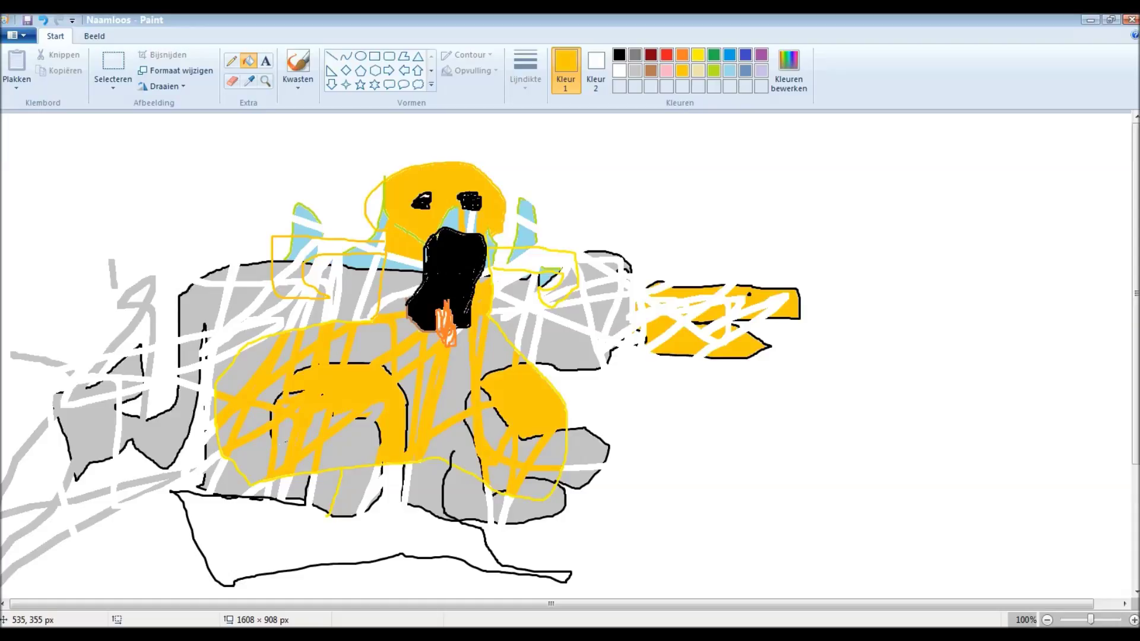
# - Recolour the head and body fills yellow and fill the grey patches on the chest and upper body
pyautogui.click(698, 54)
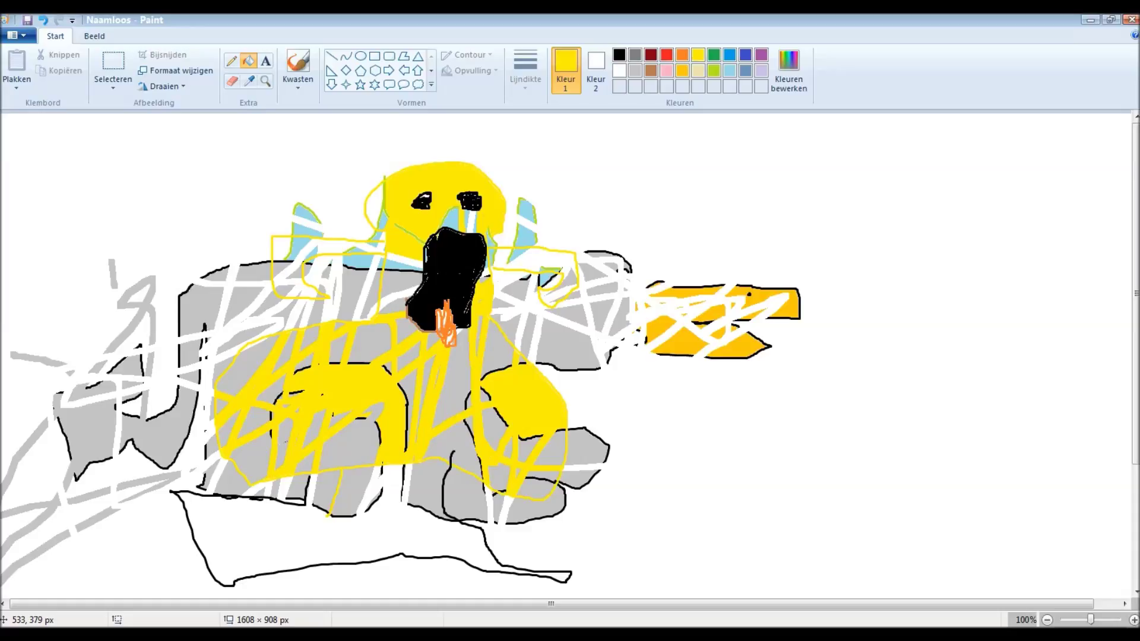
pyautogui.click(439, 391)
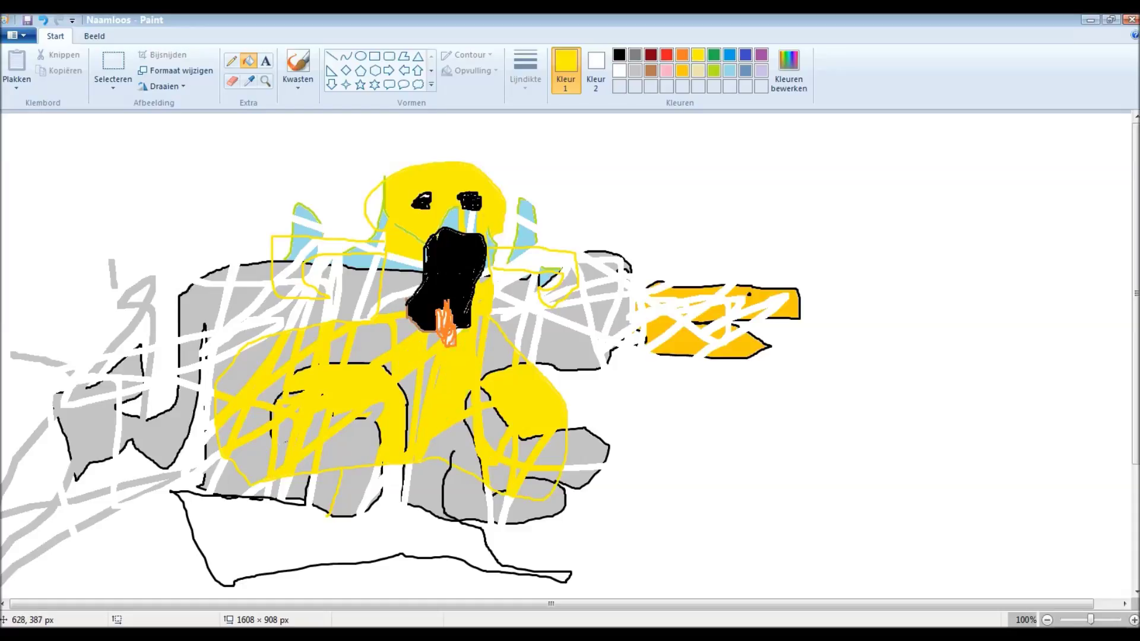
pyautogui.click(496, 350)
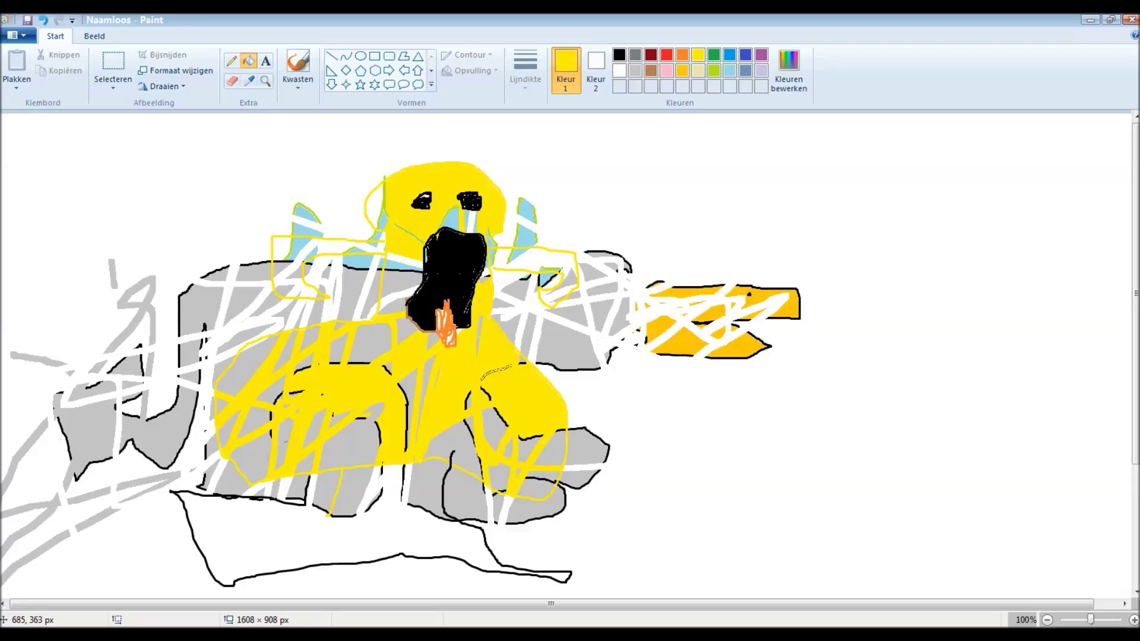
pyautogui.click(415, 389)
pyautogui.click(291, 353)
pyautogui.click(260, 363)
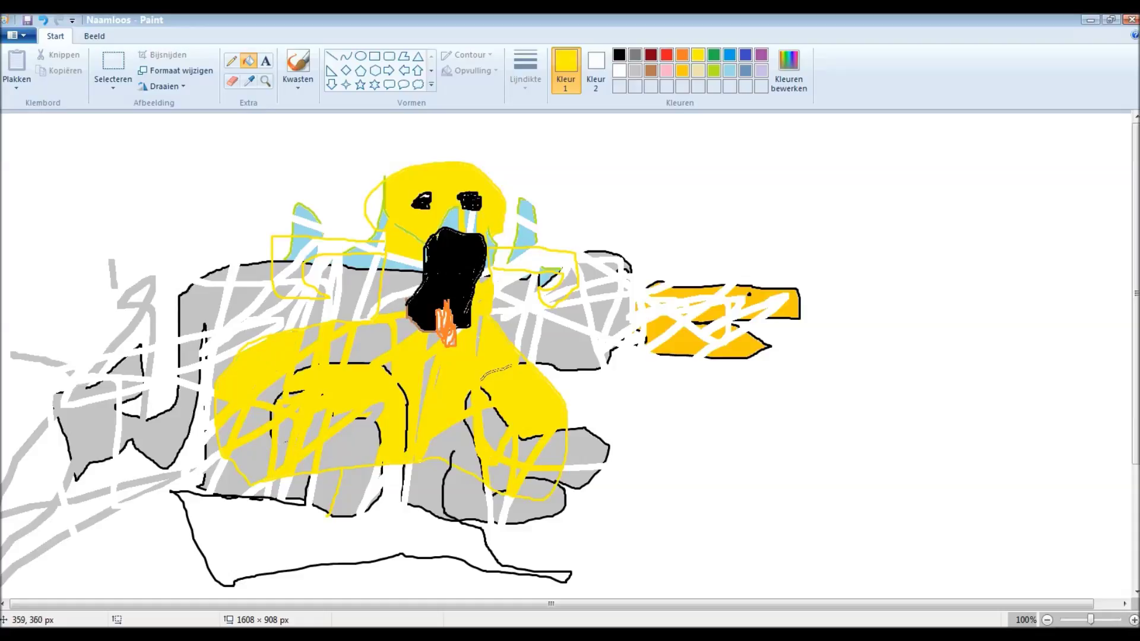
# - Fill the grey patches along the body's left edge and its top up to the neck with yellow
pyautogui.click(227, 405)
pyautogui.click(232, 427)
pyautogui.click(255, 422)
pyautogui.click(251, 458)
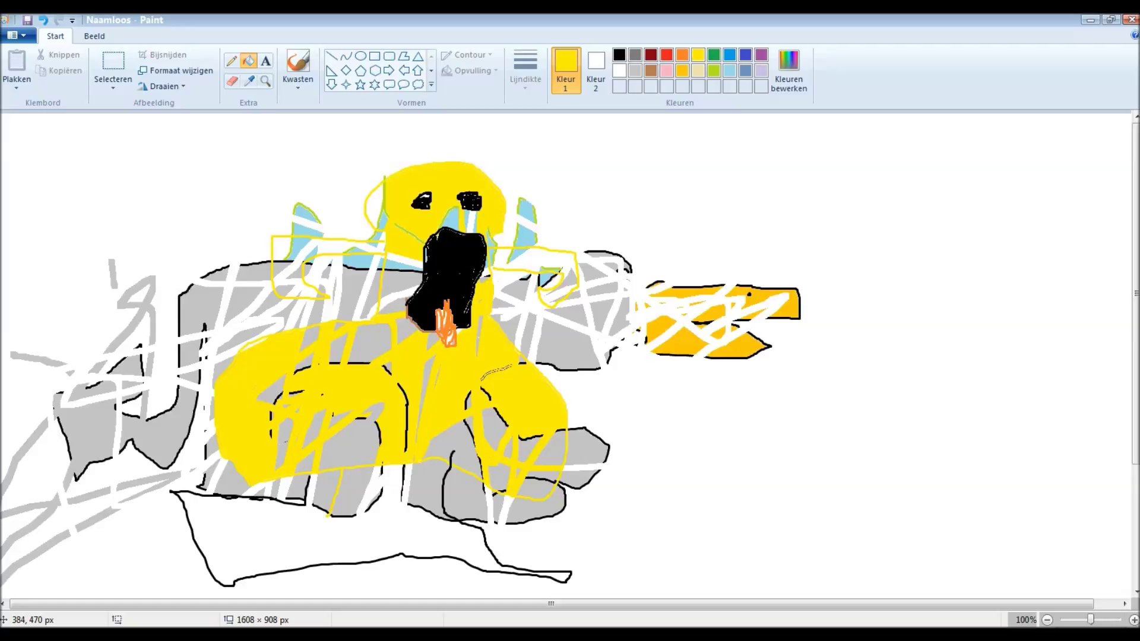
pyautogui.click(272, 393)
pyautogui.click(310, 339)
pyautogui.click(338, 348)
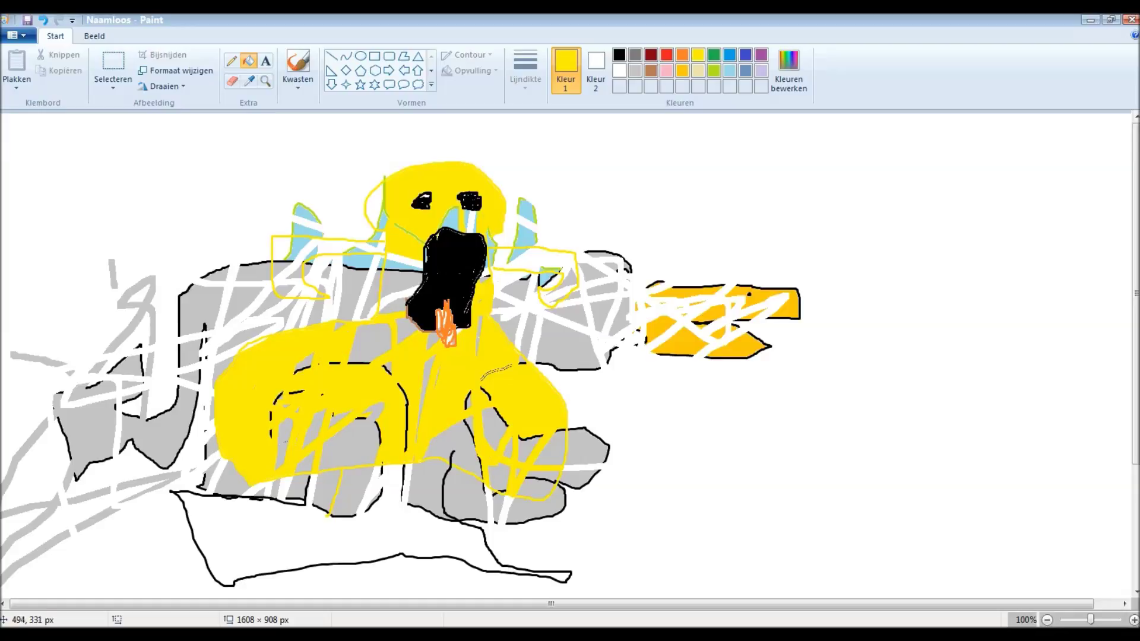
pyautogui.click(356, 349)
pyautogui.click(398, 328)
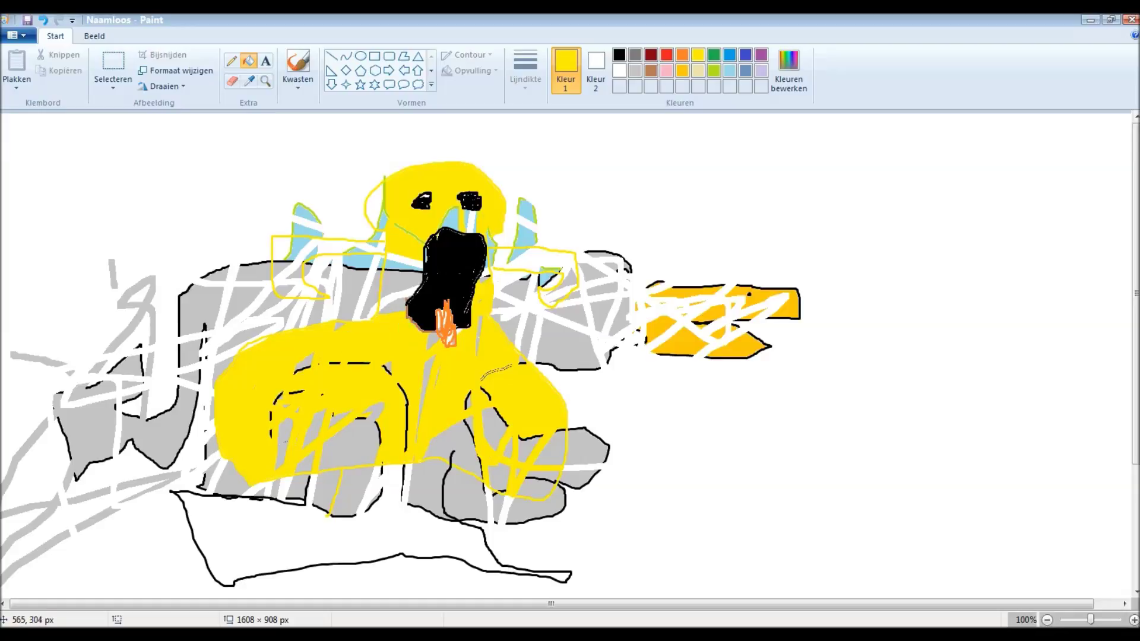
# - Fill the neck sections left of the mouth with yellow and undo the yellow fill on the mouth
pyautogui.click(392, 293)
pyautogui.click(394, 297)
pyautogui.click(395, 308)
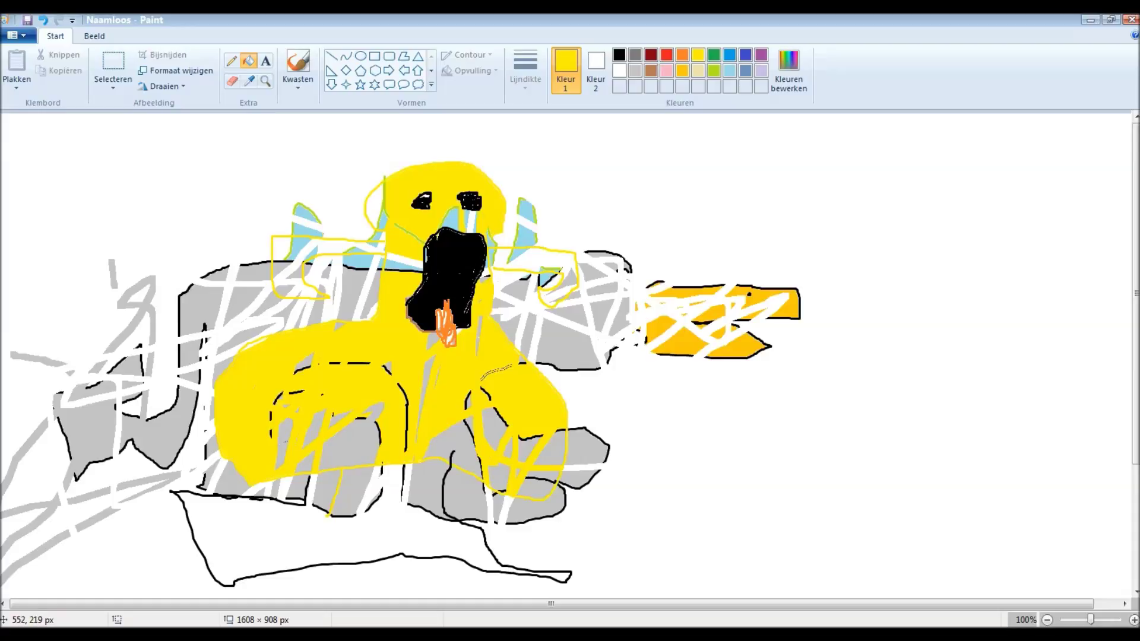
pyautogui.click(463, 296)
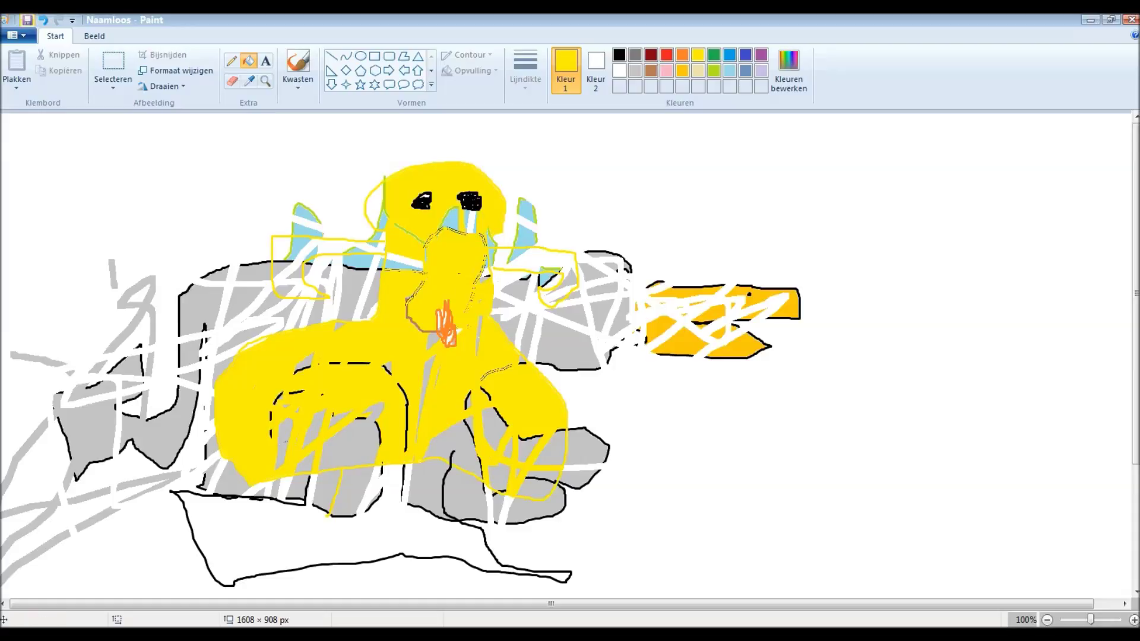
pyautogui.click(43, 19)
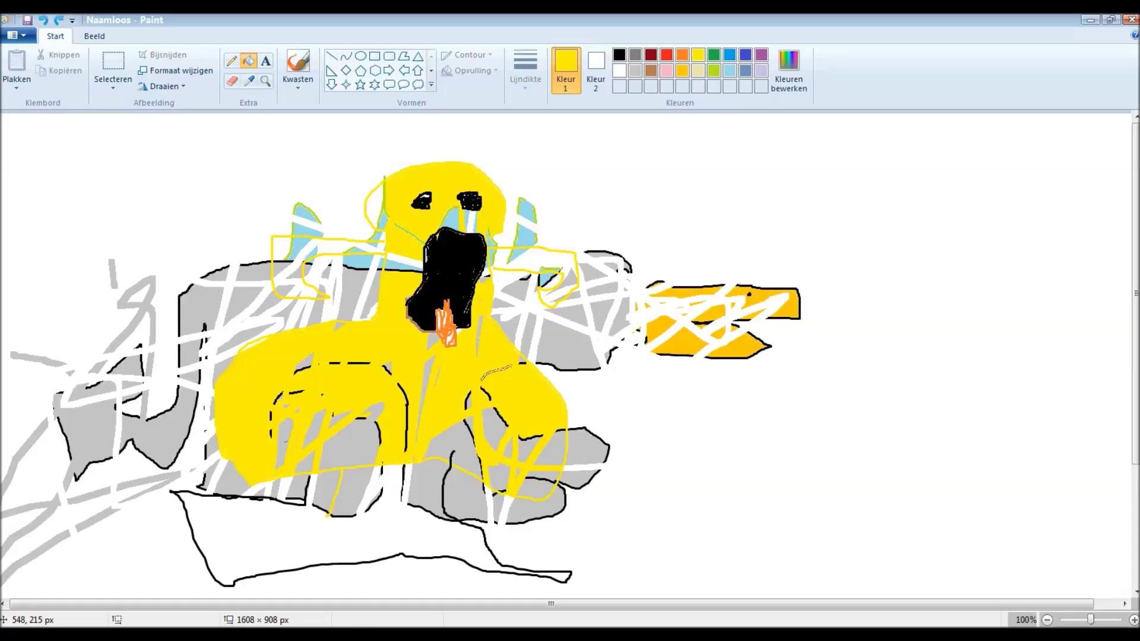
# - Fill the upper neck, the whole left arm and the left side of the head with yellow
pyautogui.click(396, 268)
pyautogui.click(396, 257)
pyautogui.click(363, 249)
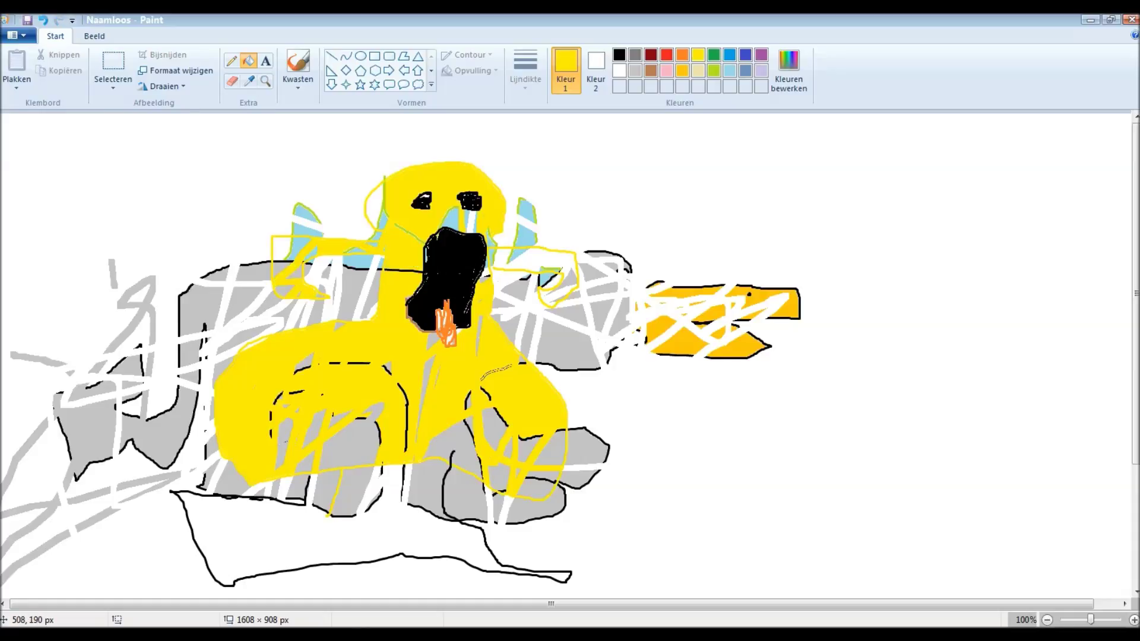
pyautogui.click(286, 249)
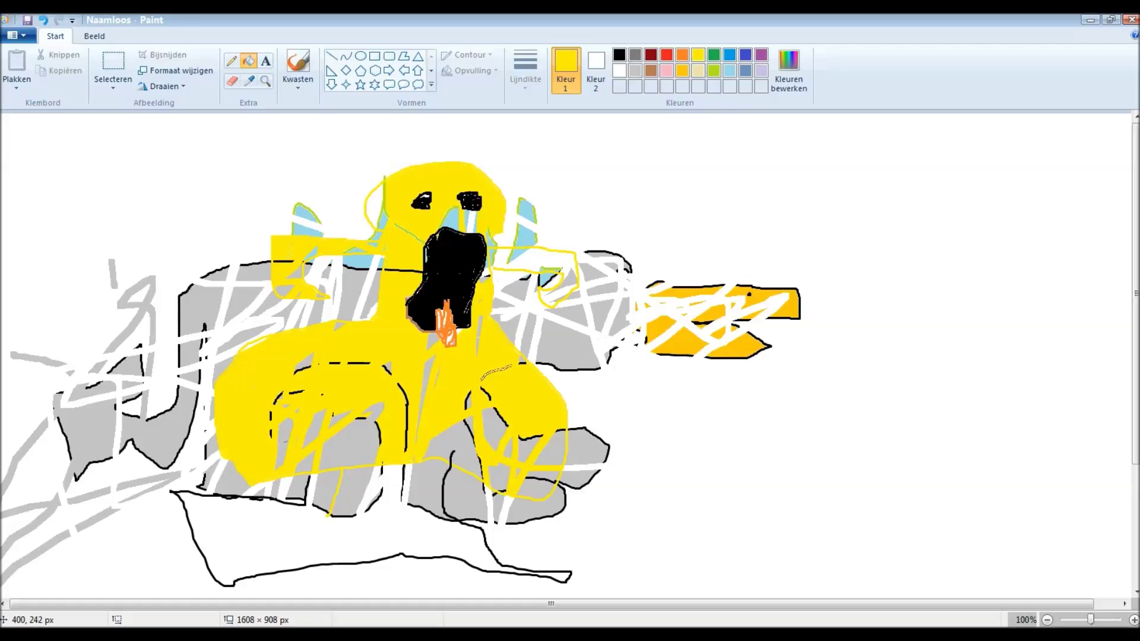
pyautogui.click(285, 293)
pyautogui.click(380, 206)
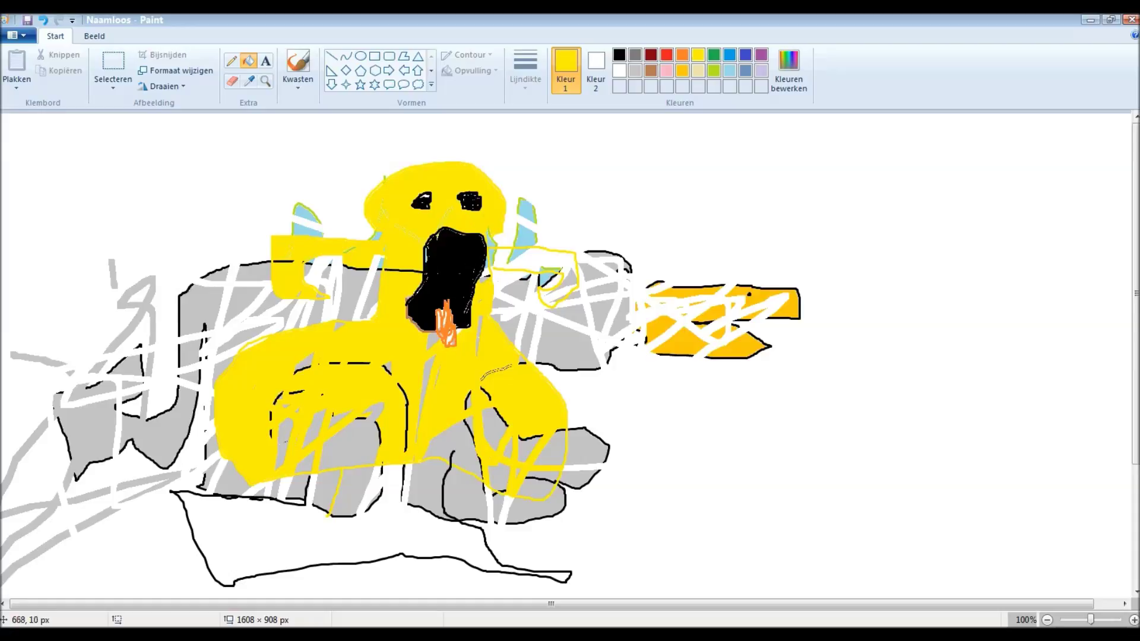
pyautogui.click(426, 123)
pyautogui.hotkey('ctrl', 'z')
# - Fill the grey and white patches in the body's lower right part with yellow
pyautogui.click(495, 429)
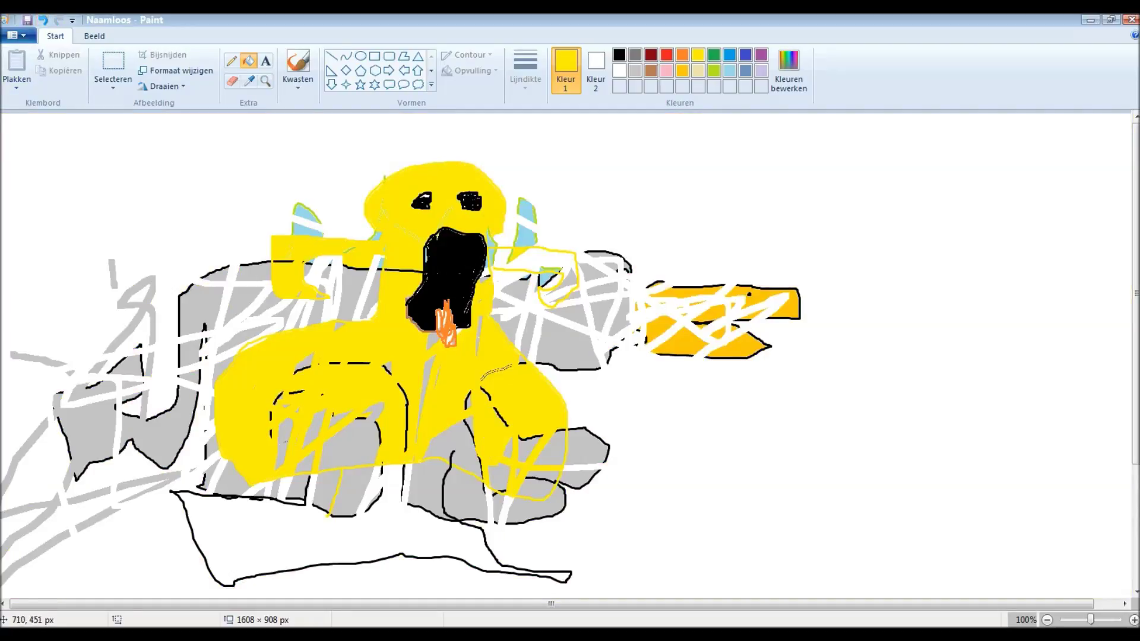
pyautogui.click(529, 449)
pyautogui.click(550, 447)
pyautogui.click(538, 485)
pyautogui.click(452, 448)
pyautogui.click(499, 477)
# - Fill the grey patches inside the old black leg arch on the body's left half with yellow
pyautogui.click(352, 437)
pyautogui.click(337, 419)
pyautogui.click(285, 444)
pyautogui.click(314, 428)
pyautogui.click(305, 462)
# - Fill the leftover patches above the leg arch, on the chest and beside the right leg curve with yellow
pyautogui.click(303, 370)
pyautogui.click(304, 361)
pyautogui.click(388, 365)
pyautogui.click(432, 341)
pyautogui.click(428, 387)
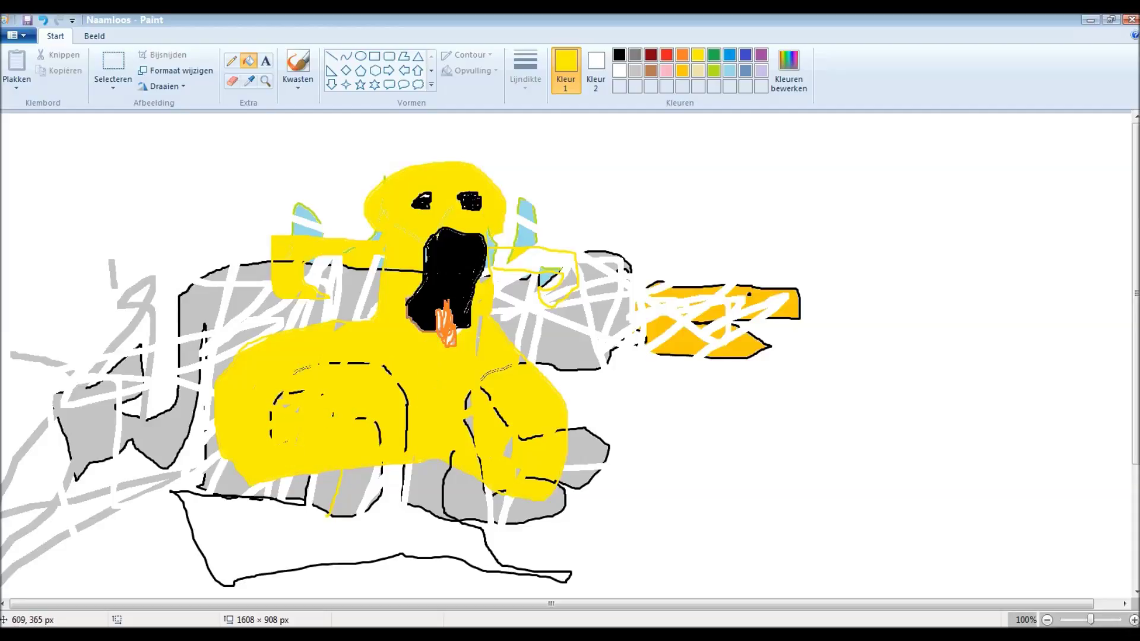
pyautogui.click(470, 422)
pyautogui.click(469, 404)
pyautogui.click(508, 449)
# - Fill the base below the body and the adjoining patches under the belly with black
pyautogui.click(619, 54)
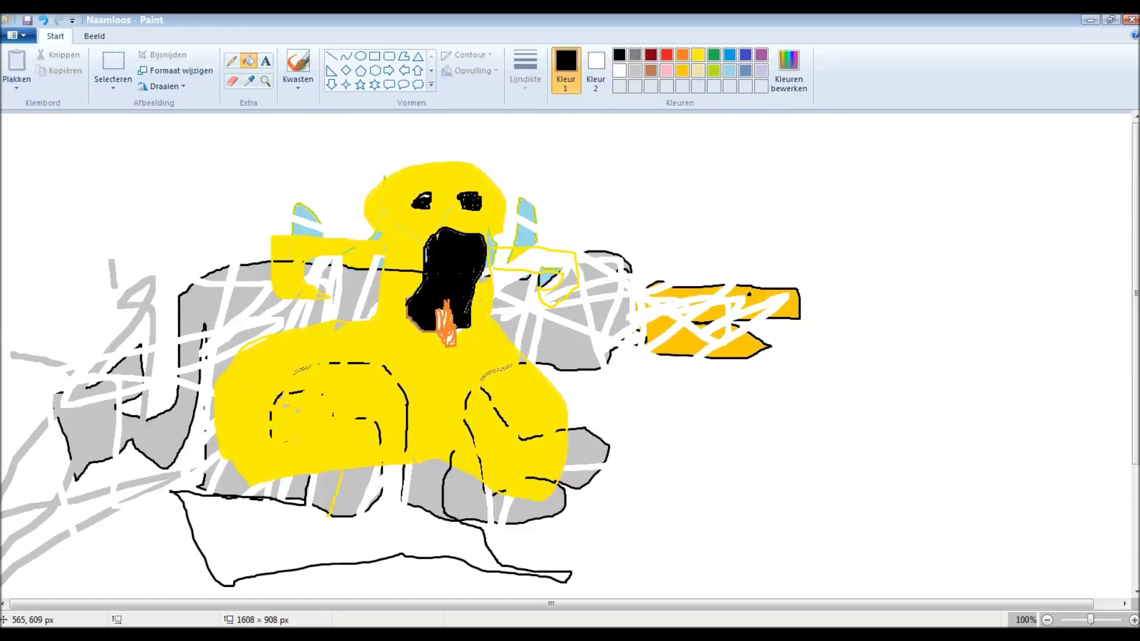
pyautogui.click(412, 549)
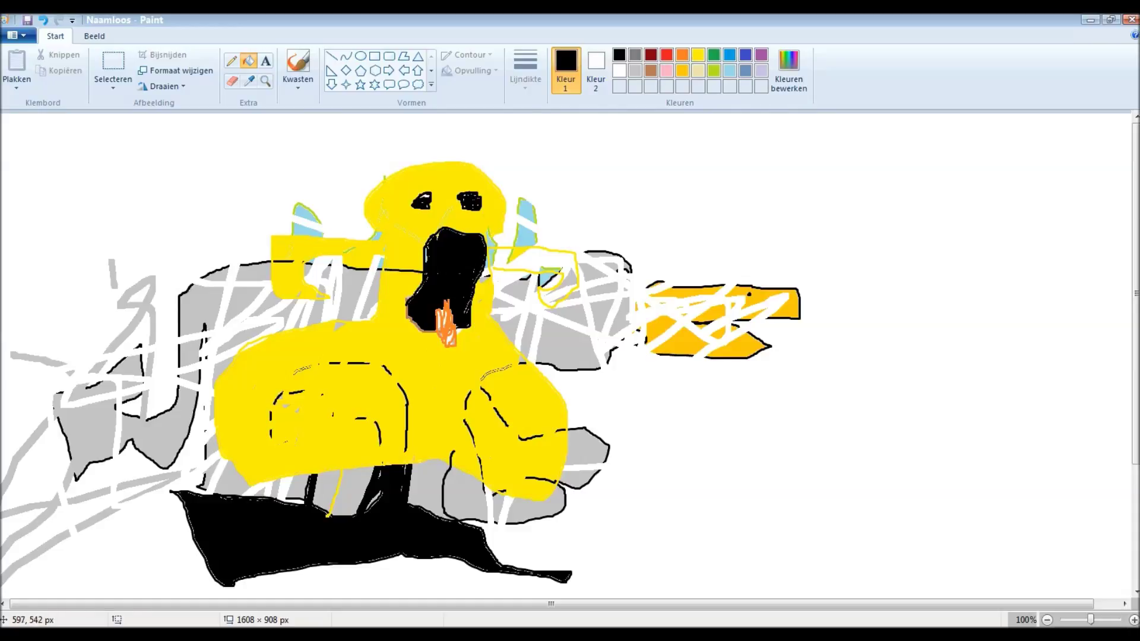
pyautogui.click(428, 499)
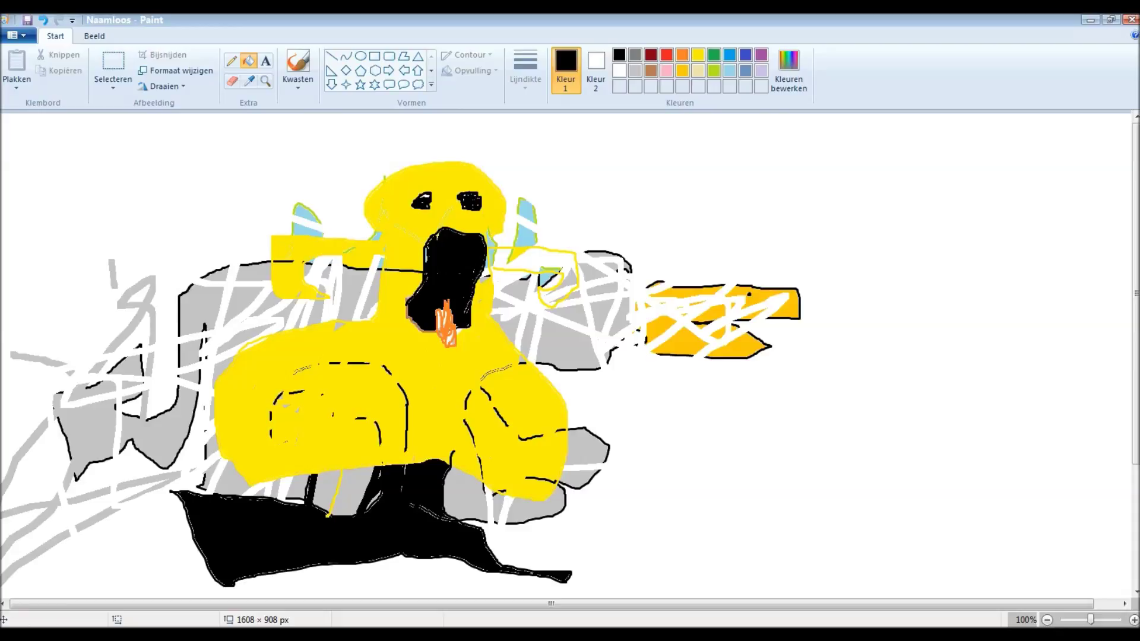
# - Fill the patches in the hand on the figure's right side and the white background with yellow
pyautogui.click(698, 56)
pyautogui.click(567, 279)
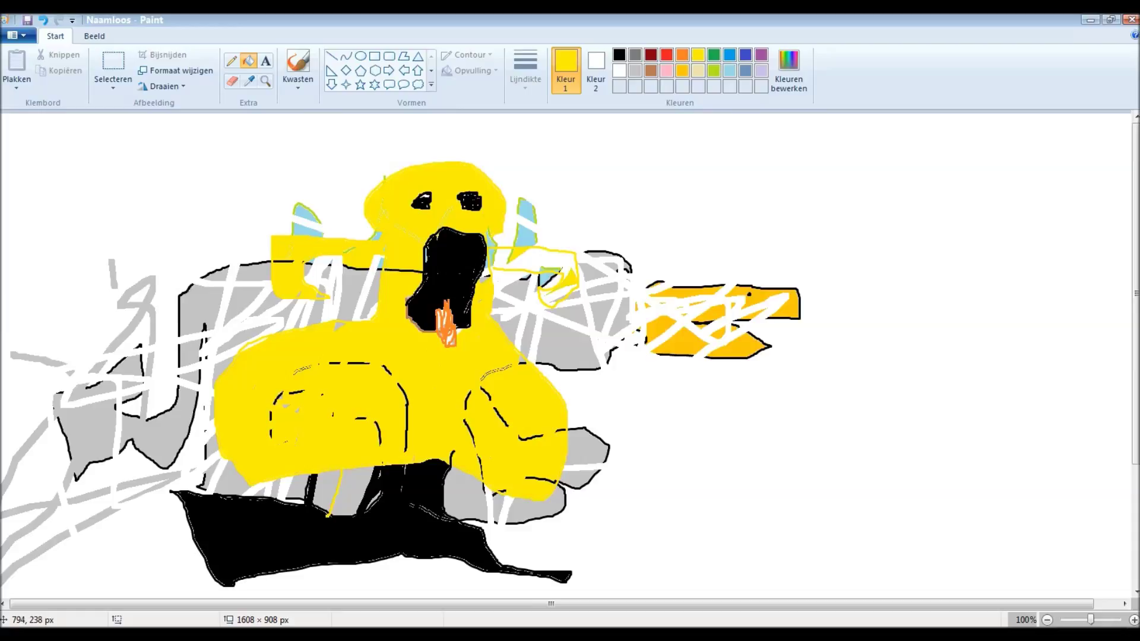
pyautogui.click(553, 268)
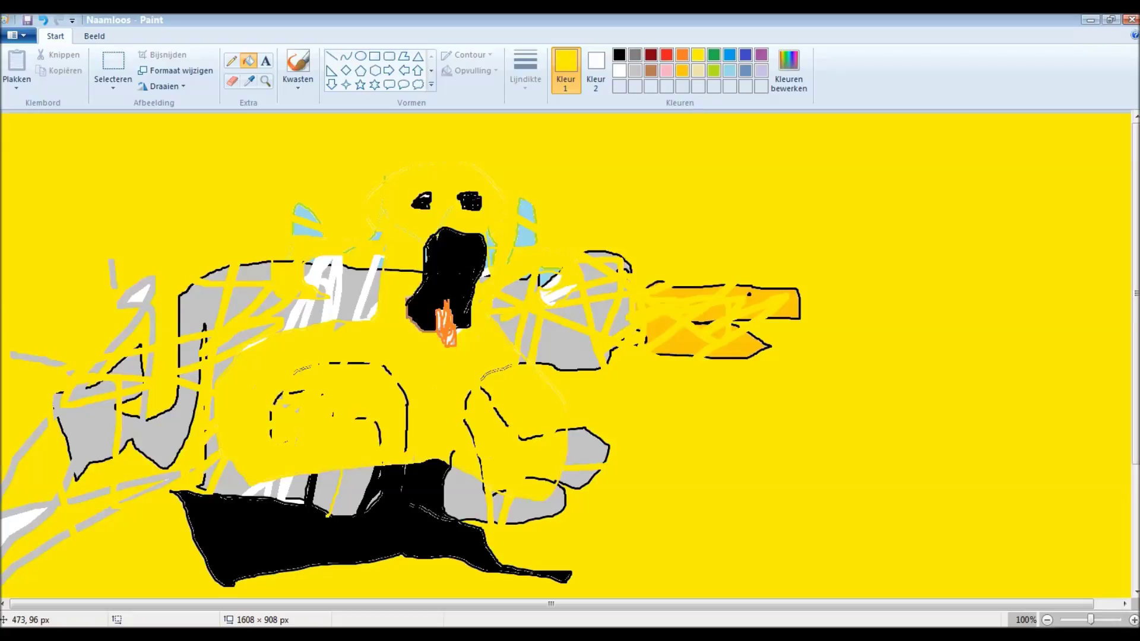
# - Scribble over the whole yellow figure and its background with long white eraser strokes
pyautogui.click(231, 82)
pyautogui.moveTo(241, 159)
pyautogui.mouseDown()
pyautogui.moveTo(284, 217)
pyautogui.moveTo(284, 396)
pyautogui.moveTo(240, 242)
pyautogui.moveTo(398, 439)
pyautogui.moveTo(407, 205)
pyautogui.moveTo(434, 227)
pyautogui.moveTo(643, 129)
pyautogui.moveTo(494, 431)
pyautogui.moveTo(412, 216)
pyautogui.moveTo(392, 290)
pyautogui.moveTo(553, 291)
pyautogui.moveTo(546, 379)
pyautogui.moveTo(498, 457)
pyautogui.moveTo(448, 230)
pyautogui.moveTo(350, 345)
pyautogui.mouseUp()
pyautogui.moveTo(350, 346); pyautogui.dragTo(250, 594)
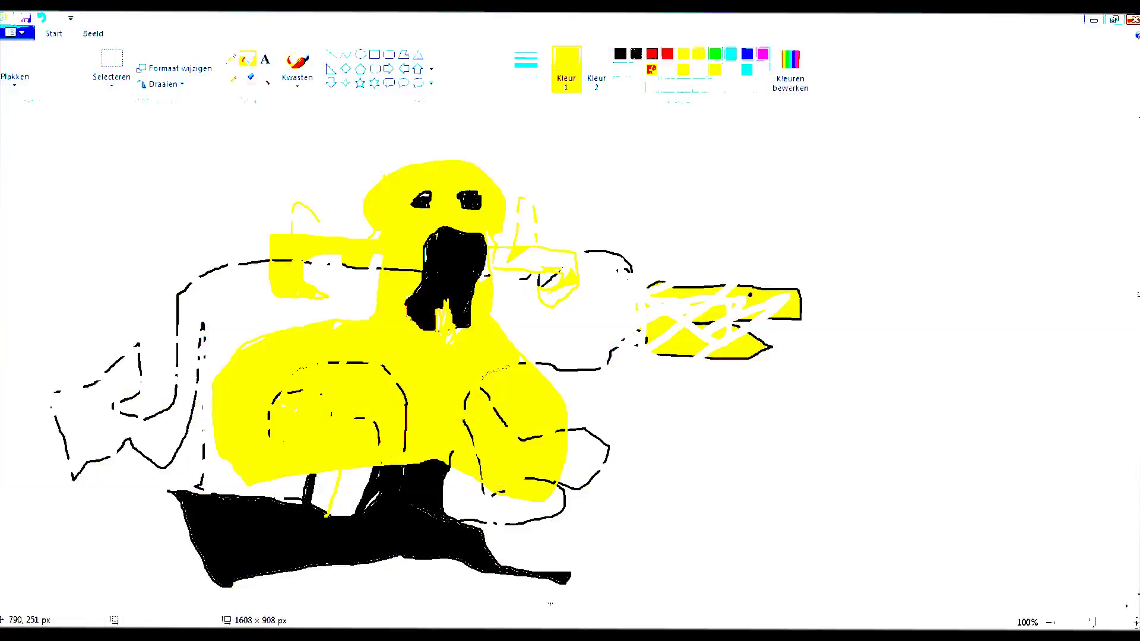
pyautogui.moveTo(249, 594)
pyautogui.mouseDown()
pyautogui.moveTo(709, 254)
pyautogui.moveTo(659, 534)
pyautogui.moveTo(730, 332)
pyautogui.moveTo(522, 523)
pyautogui.moveTo(321, 473)
pyautogui.moveTo(251, 351)
pyautogui.moveTo(113, 451)
pyautogui.moveTo(98, 146)
pyautogui.moveTo(154, 112)
pyautogui.moveTo(279, 249)
pyautogui.moveTo(1069, 178)
pyautogui.moveTo(676, 526)
pyautogui.moveTo(659, 133)
pyautogui.moveTo(819, 272)
pyautogui.moveTo(795, 427)
pyautogui.moveTo(1107, 148)
pyautogui.moveTo(982, 132)
pyautogui.moveTo(475, 333)
pyautogui.moveTo(451, 564)
pyautogui.moveTo(374, 314)
pyautogui.moveTo(386, 155)
pyautogui.moveTo(362, 321)
pyautogui.moveTo(279, 285)
pyautogui.moveTo(185, 351)
pyautogui.moveTo(131, 463)
pyautogui.moveTo(255, 130)
pyautogui.moveTo(125, 409)
pyautogui.moveTo(132, 382)
pyautogui.moveTo(37, 417)
pyautogui.moveTo(131, 206)
pyautogui.moveTo(208, 354)
pyautogui.moveTo(581, 194)
pyautogui.mouseUp()
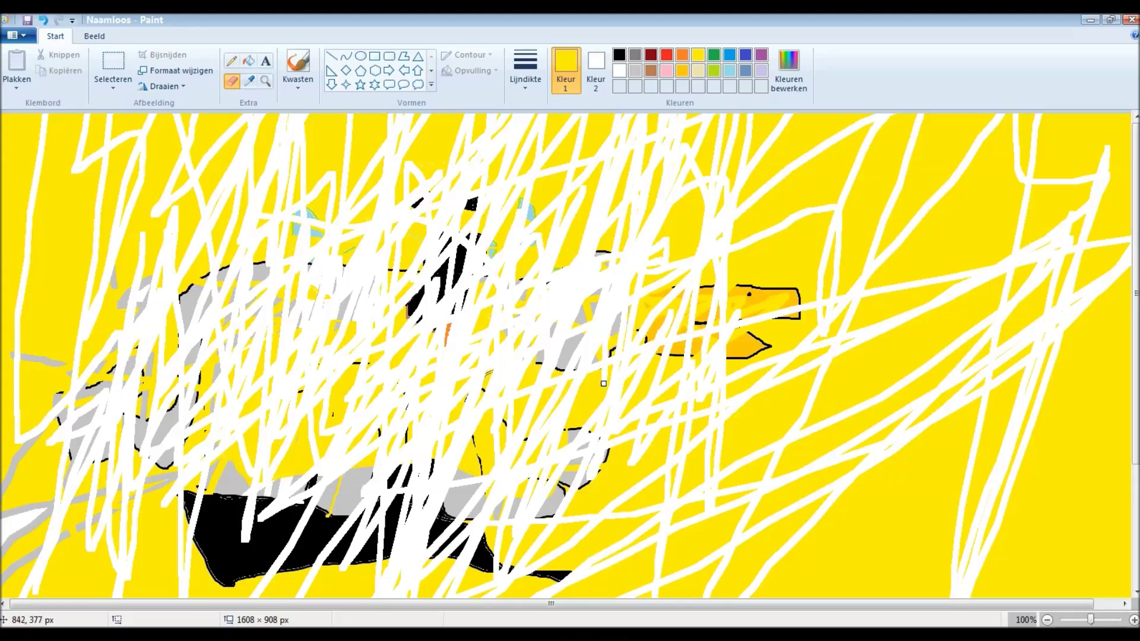
pyautogui.moveTo(606, 416)
pyautogui.mouseDown()
pyautogui.moveTo(670, 237)
pyautogui.moveTo(658, 381)
pyautogui.moveTo(638, 261)
pyautogui.mouseUp()
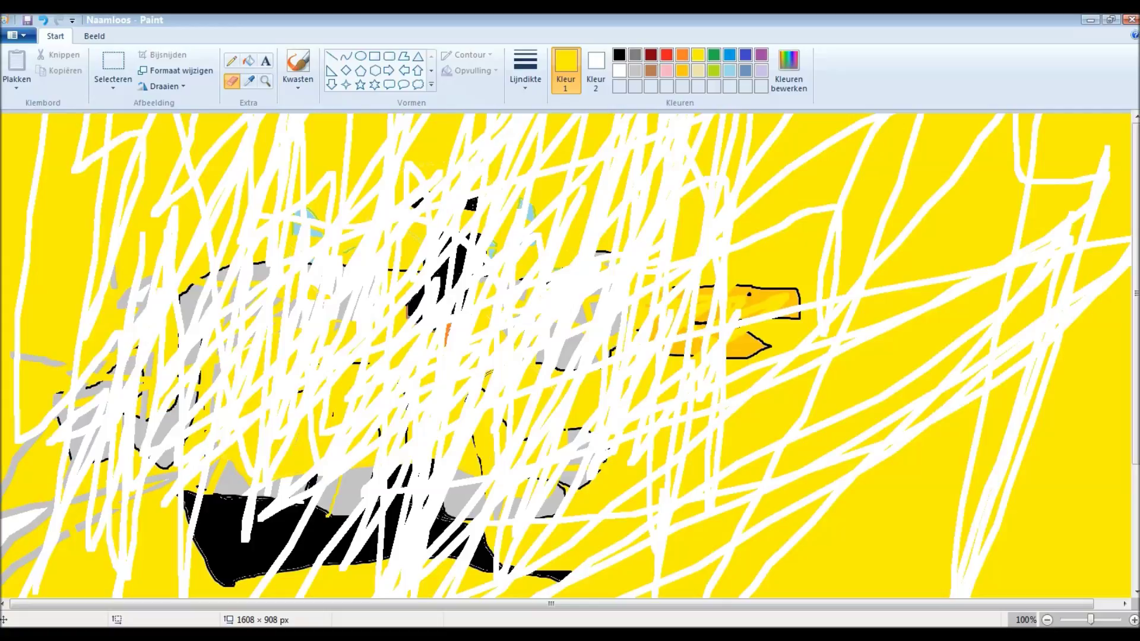
# - Brush a tall lime cylinder outline with an oval top and a flat, wide rounded base over the scribbled-out figure
pyautogui.click(713, 70)
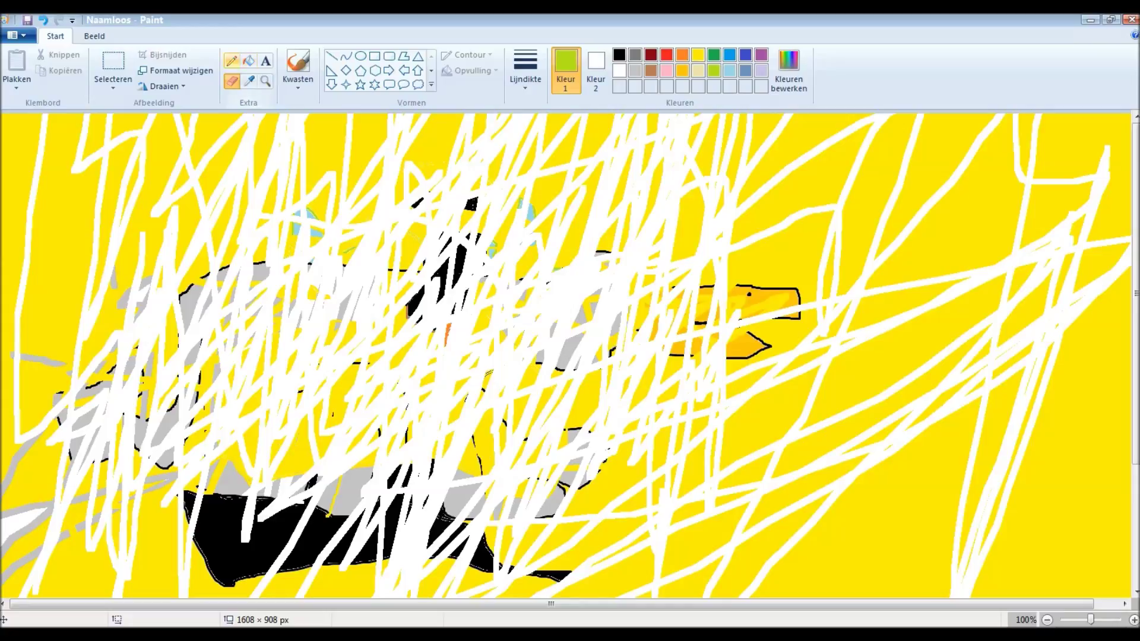
pyautogui.click(232, 61)
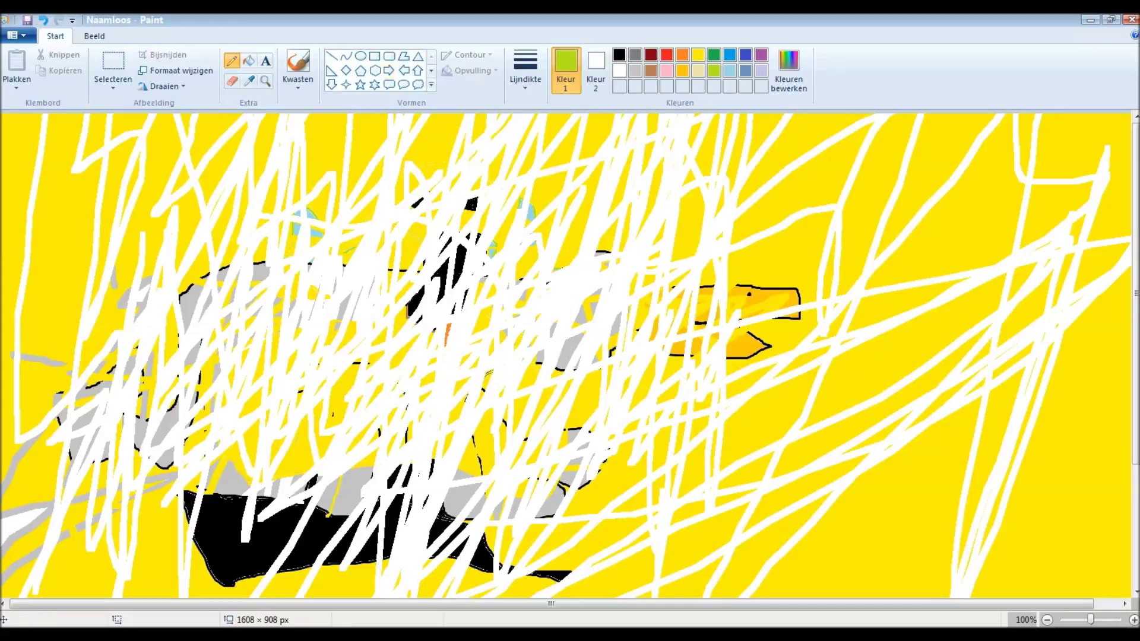
pyautogui.click(298, 64)
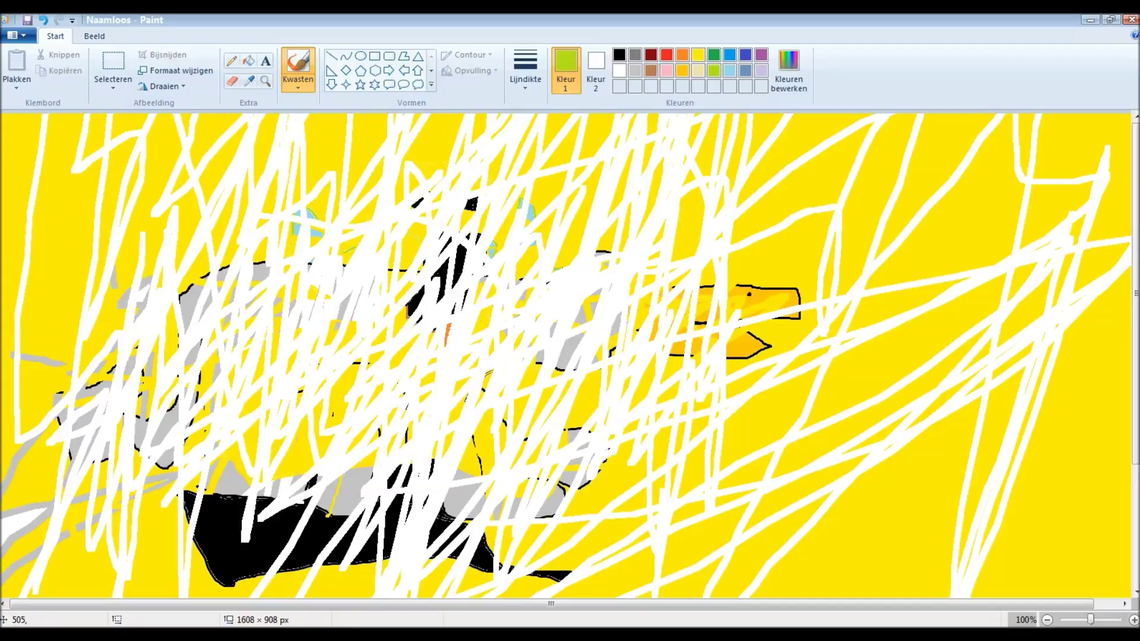
pyautogui.moveTo(341, 495)
pyautogui.mouseDown()
pyautogui.moveTo(362, 205)
pyautogui.moveTo(481, 254)
pyautogui.moveTo(541, 235)
pyautogui.moveTo(446, 190)
pyautogui.moveTo(378, 199)
pyautogui.mouseUp()
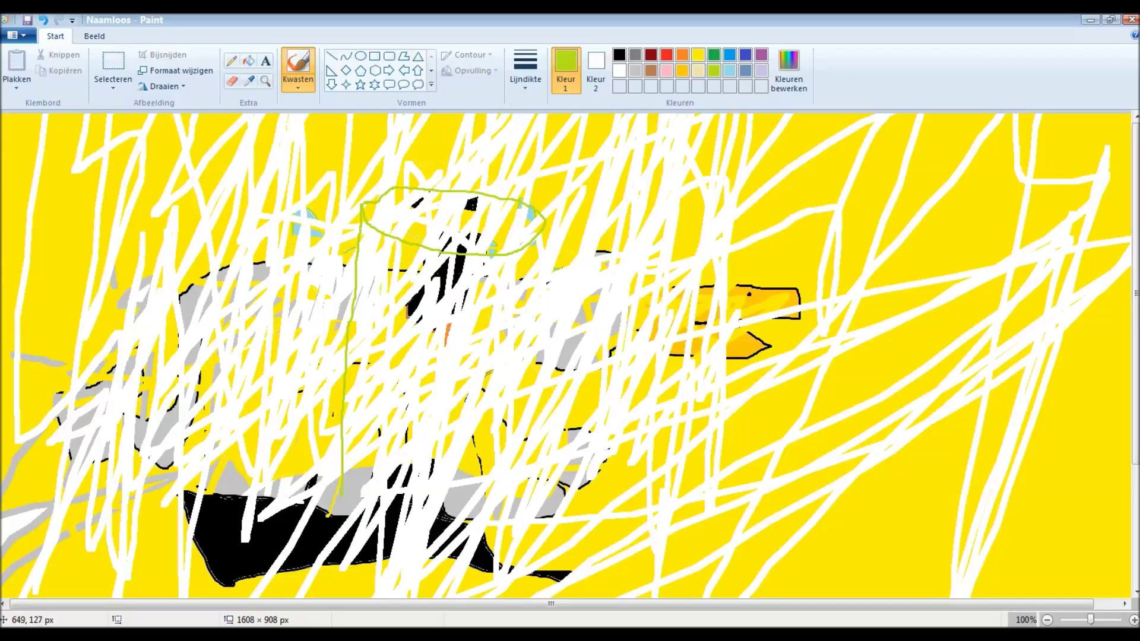
pyautogui.moveTo(543, 225)
pyautogui.mouseDown()
pyautogui.moveTo(539, 460)
pyautogui.moveTo(517, 475)
pyautogui.moveTo(251, 500)
pyautogui.moveTo(302, 519)
pyautogui.moveTo(490, 517)
pyautogui.moveTo(558, 511)
pyautogui.moveTo(574, 491)
pyautogui.moveTo(538, 478)
pyautogui.mouseUp()
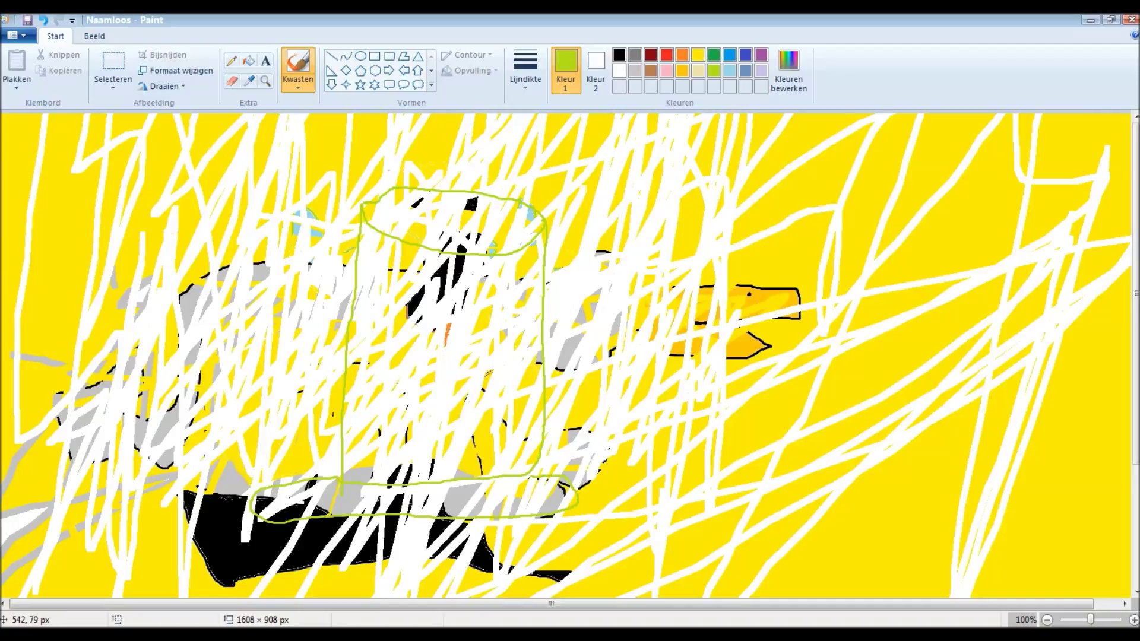
# - Brush two small lime eyes, a nose and a mouth onto the cylinder's oval top
pyautogui.moveTo(477, 206); pyautogui.dragTo(481, 216)
pyautogui.moveTo(393, 192)
pyautogui.mouseDown()
pyautogui.moveTo(415, 208)
pyautogui.moveTo(419, 190)
pyautogui.moveTo(422, 201)
pyautogui.moveTo(494, 201)
pyautogui.moveTo(399, 197)
pyautogui.moveTo(447, 220)
pyautogui.mouseUp()
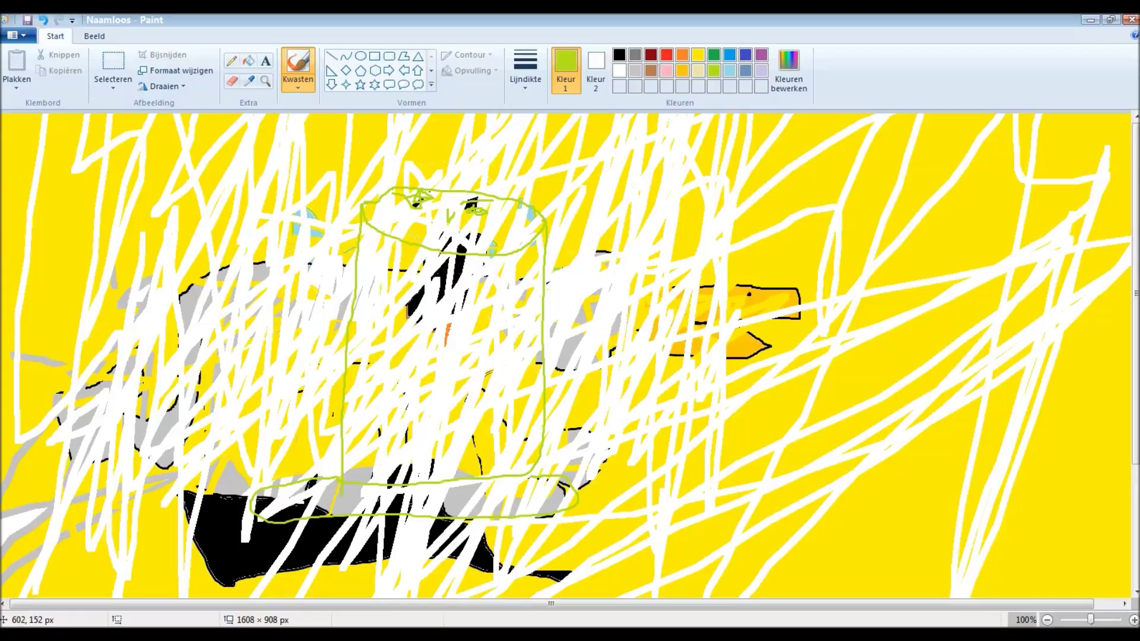
pyautogui.moveTo(432, 220)
pyautogui.mouseDown()
pyautogui.moveTo(474, 227)
pyautogui.moveTo(461, 233)
pyautogui.mouseUp()
# - Brush a thin lime arm on each side of the cylinder, ending in a rounded leaf on the left and a pointed leaf on the right
pyautogui.moveTo(342, 309); pyautogui.dragTo(294, 306)
pyautogui.moveTo(687, 330); pyautogui.dragTo(555, 323)
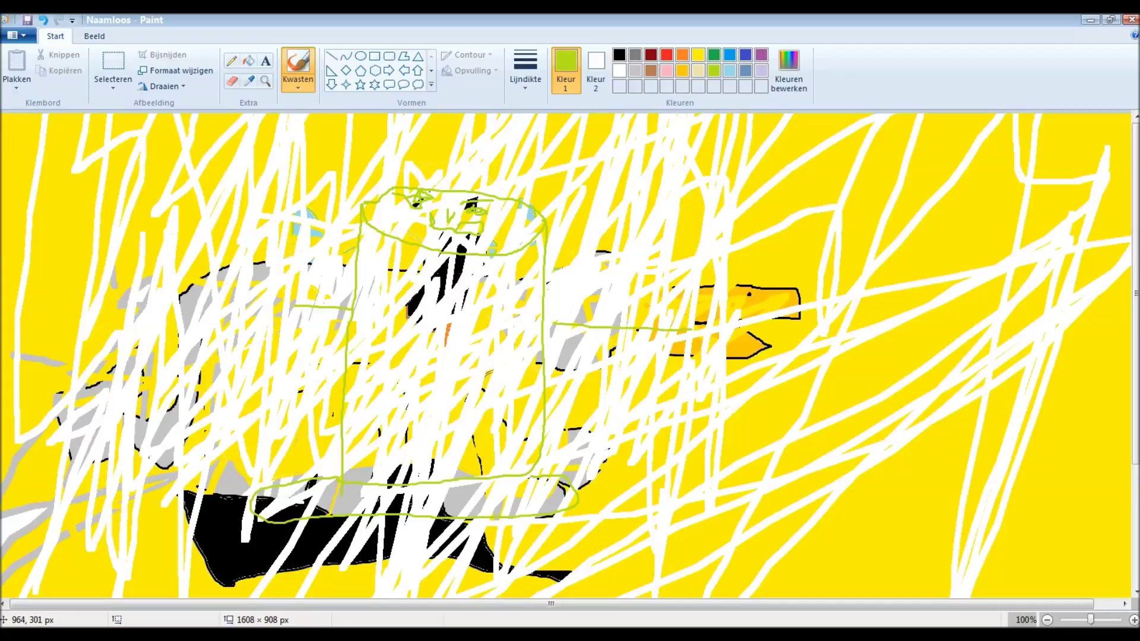
pyautogui.moveTo(624, 358)
pyautogui.mouseDown()
pyautogui.moveTo(662, 321)
pyautogui.moveTo(658, 360)
pyautogui.moveTo(659, 330)
pyautogui.mouseUp()
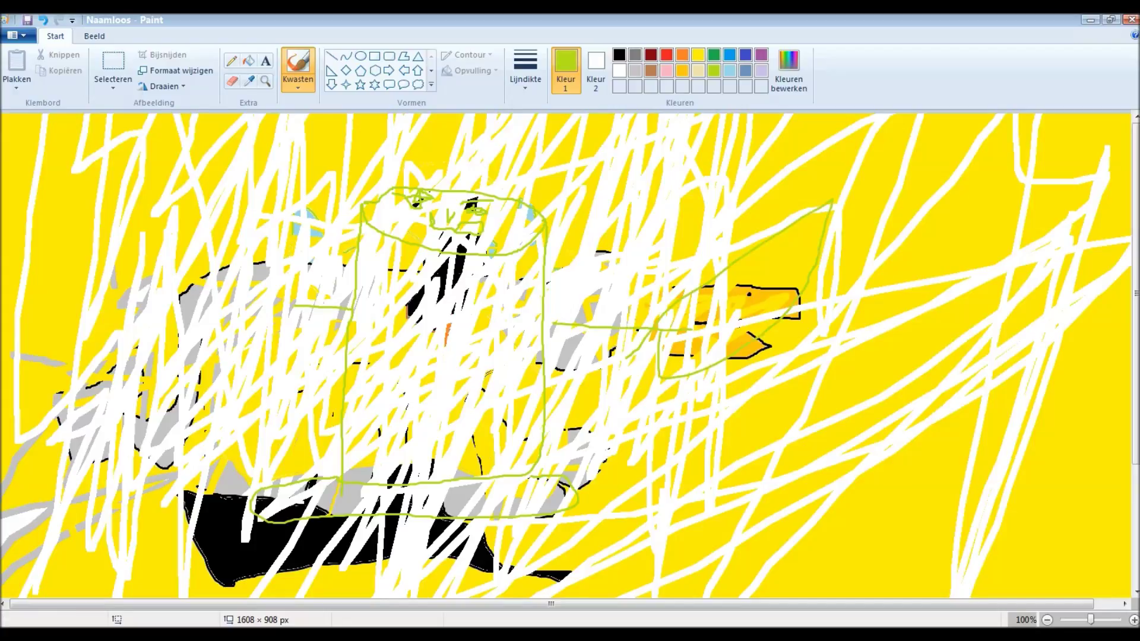
pyautogui.moveTo(305, 306)
pyautogui.mouseDown()
pyautogui.moveTo(246, 308)
pyautogui.moveTo(298, 306)
pyautogui.mouseUp()
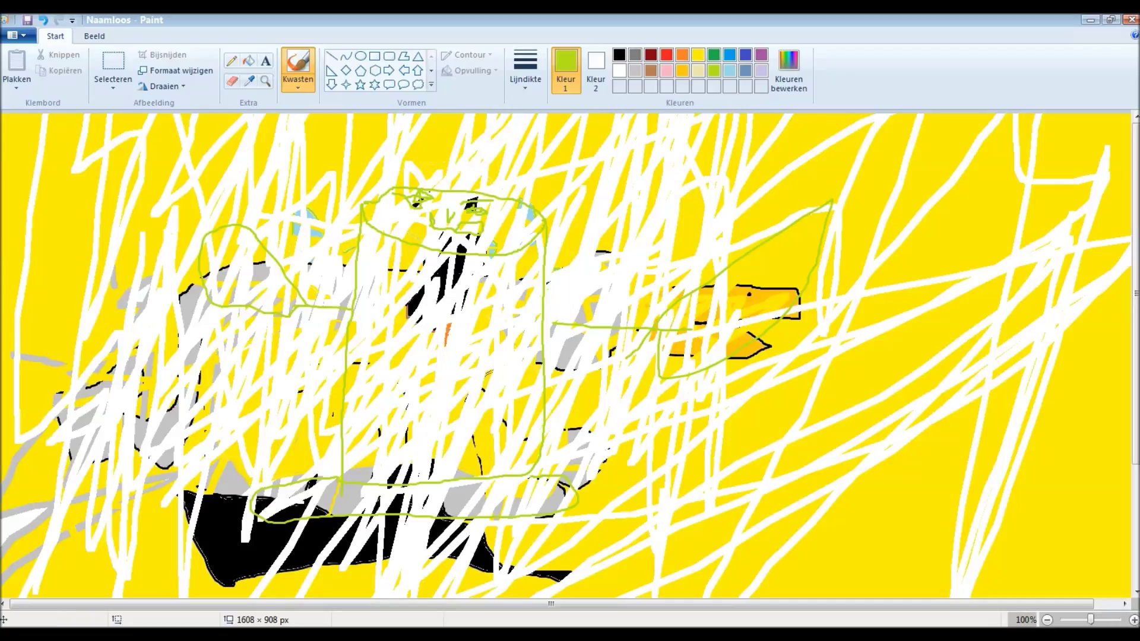
# - Flood-fill the cylinder's body with dark green, including the black and yellow patches in its upper middle
pyautogui.click(714, 55)
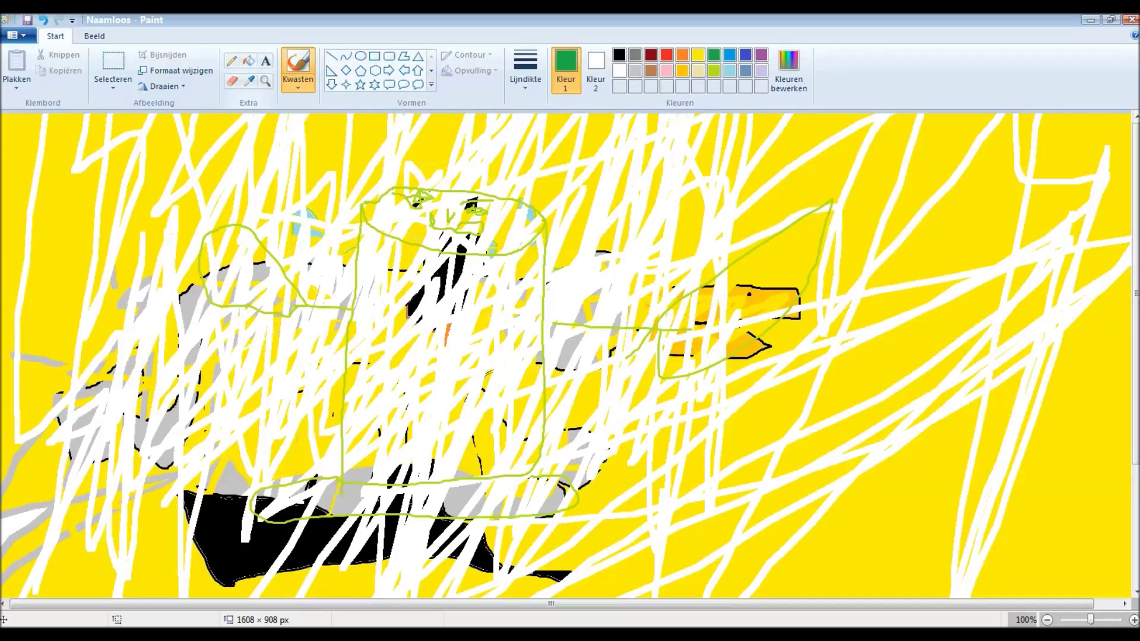
pyautogui.click(249, 60)
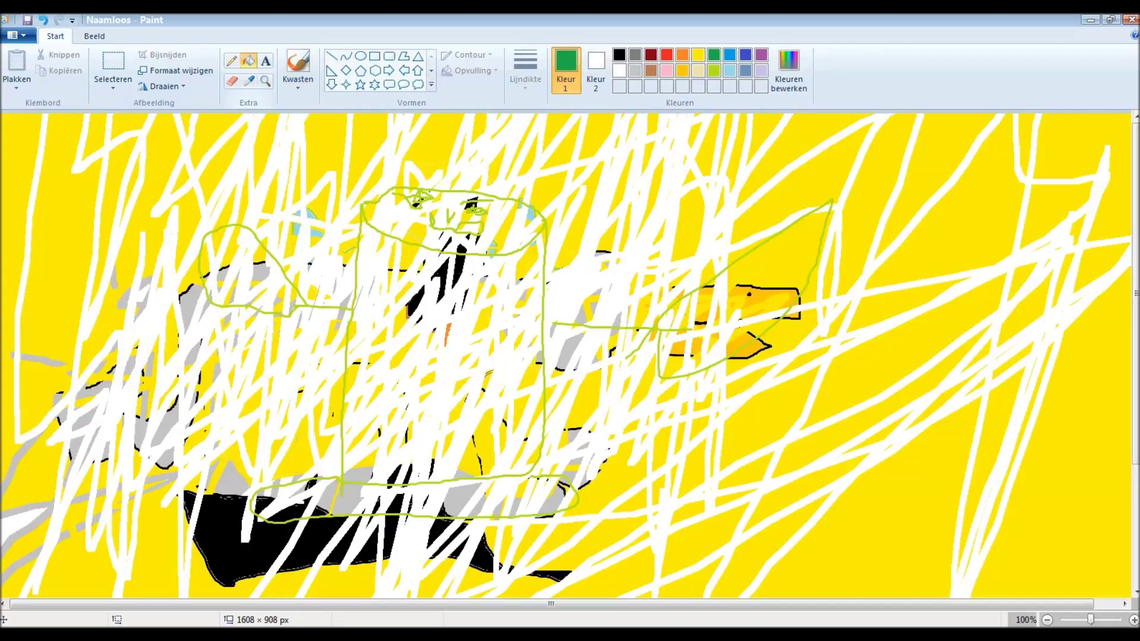
pyautogui.click(377, 292)
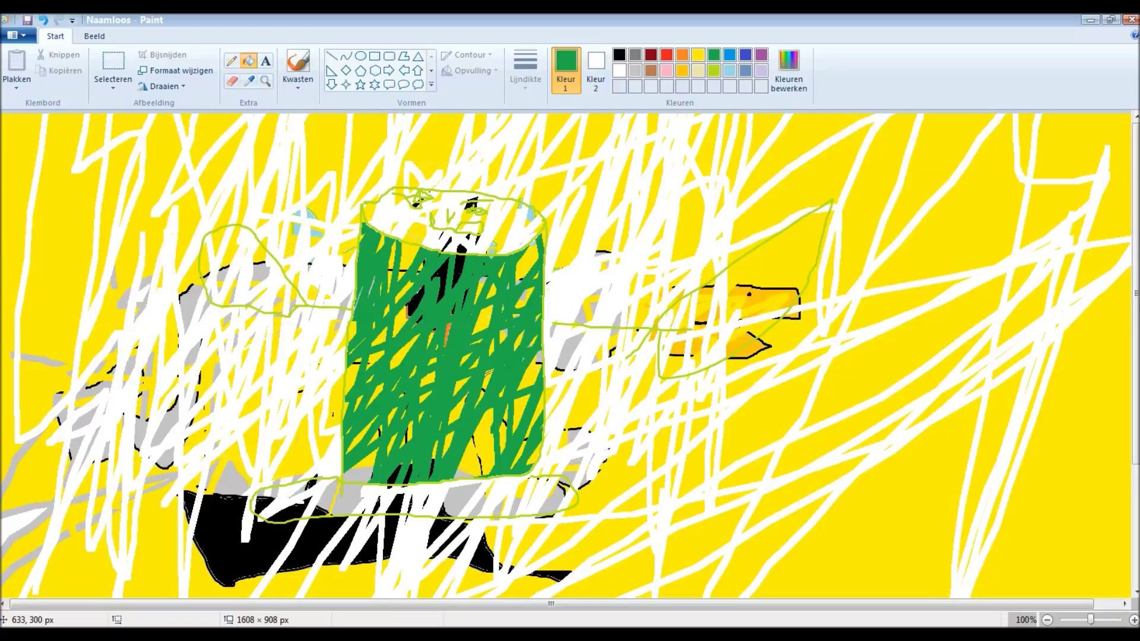
pyautogui.click(416, 294)
pyautogui.click(443, 288)
pyautogui.click(455, 274)
pyautogui.click(464, 296)
pyautogui.click(483, 311)
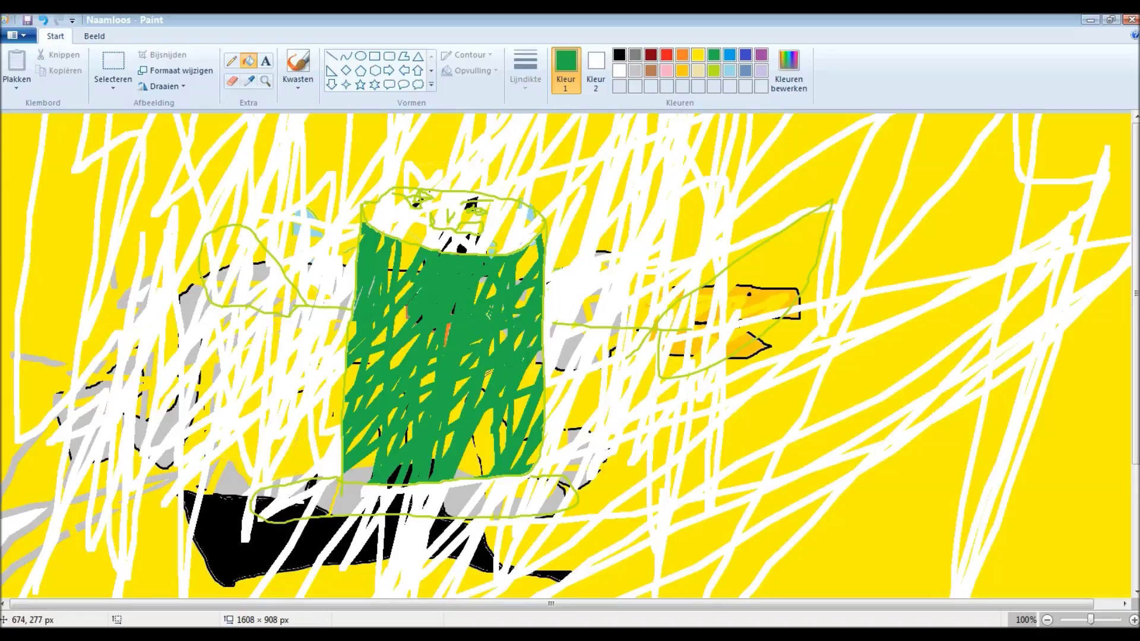
# - Fill the larger yellow patches in the lower and middle part of the cylinder's body with dark green
pyautogui.click(490, 425)
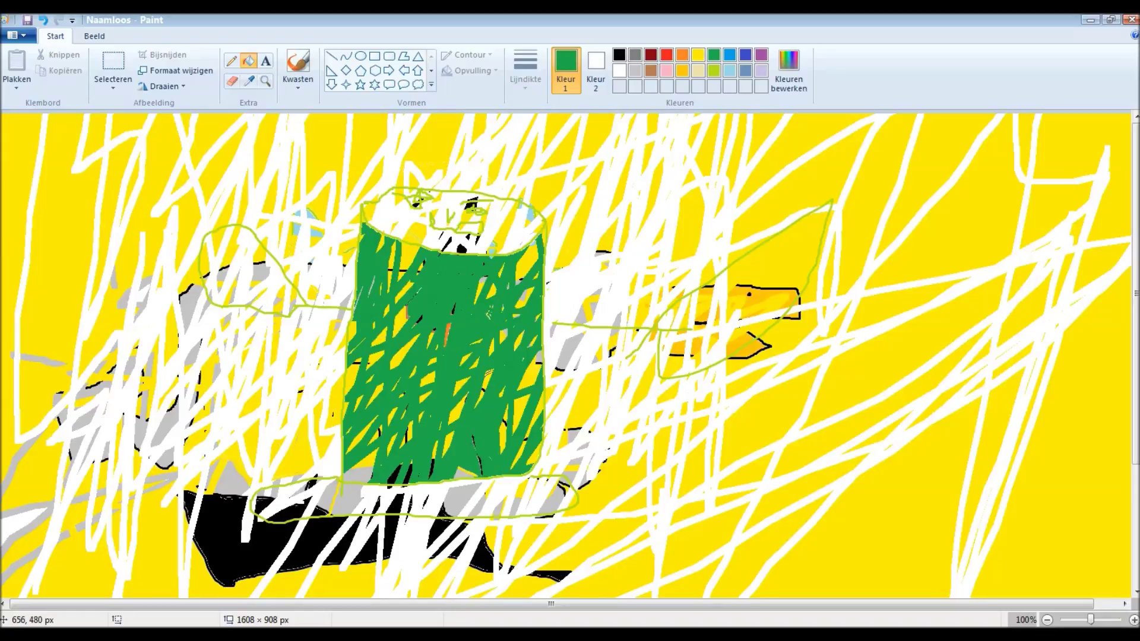
pyautogui.click(520, 415)
pyautogui.click(506, 412)
pyautogui.click(502, 424)
pyautogui.click(486, 377)
pyautogui.click(452, 403)
pyautogui.click(368, 432)
pyautogui.click(356, 434)
pyautogui.click(371, 391)
pyautogui.click(412, 372)
pyautogui.click(396, 363)
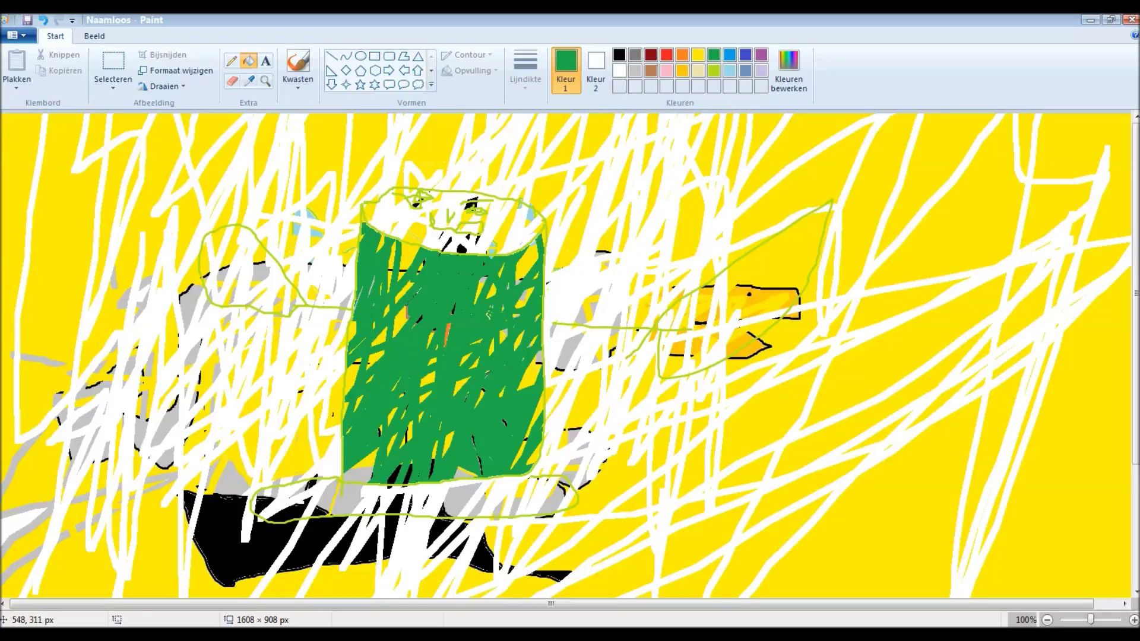
# - Fill leftover patches in the body's upper left part and along its lower right edge with dark green
pyautogui.click(398, 320)
pyautogui.click(405, 261)
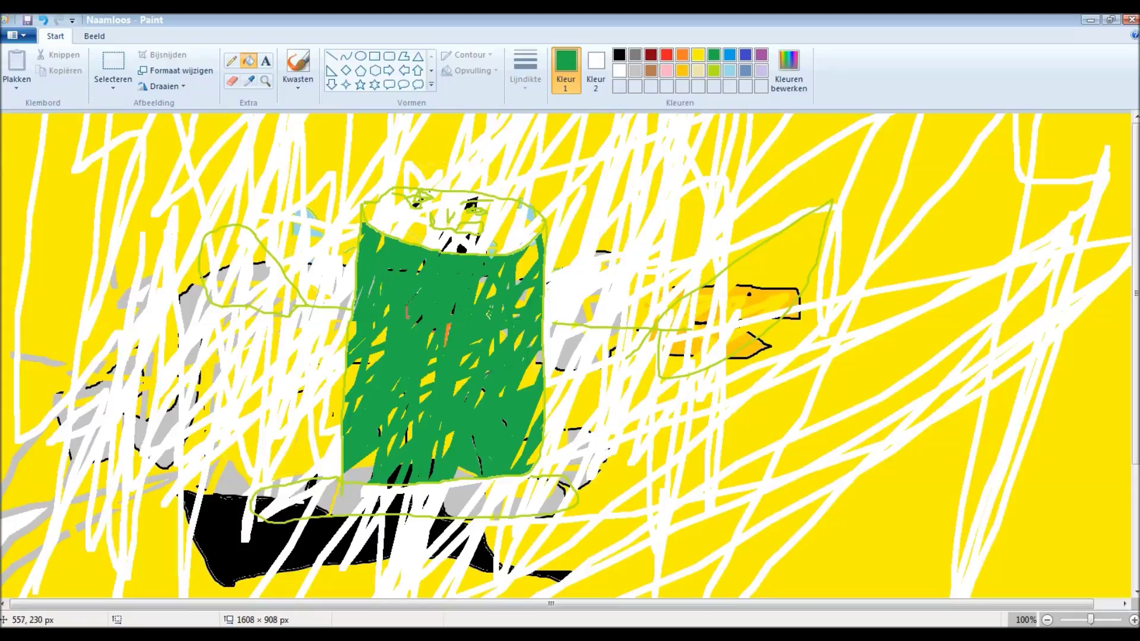
pyautogui.click(525, 374)
pyautogui.click(531, 416)
pyautogui.click(530, 453)
pyautogui.click(513, 454)
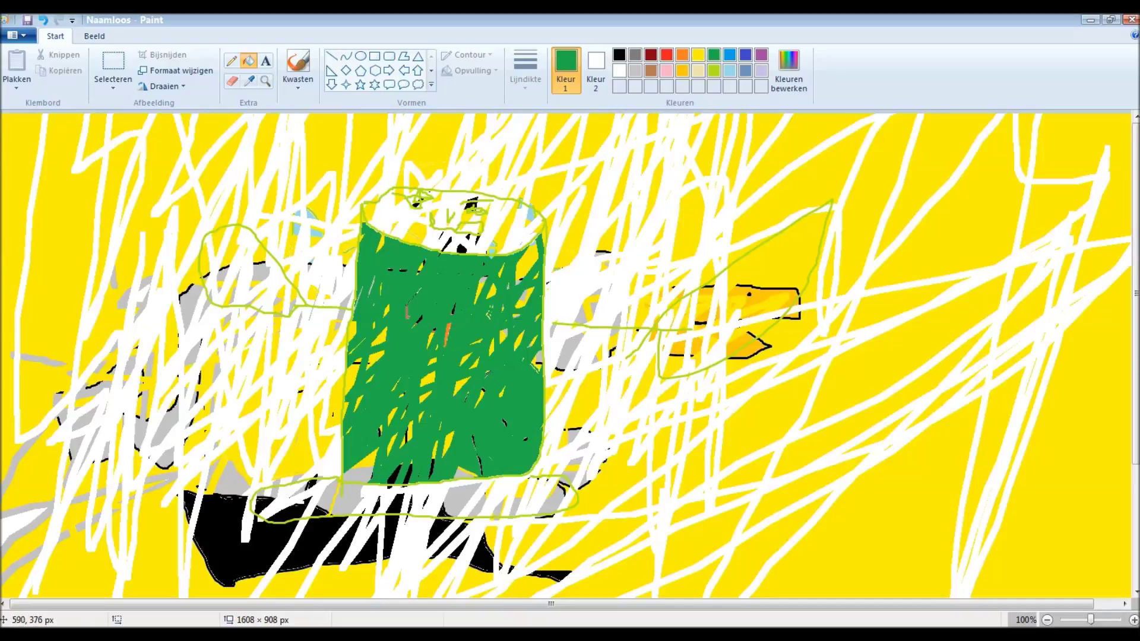
# - Fill the rounded left leaf and the main areas of the pointed right leaf with dark green
pyautogui.click(249, 279)
pyautogui.click(694, 317)
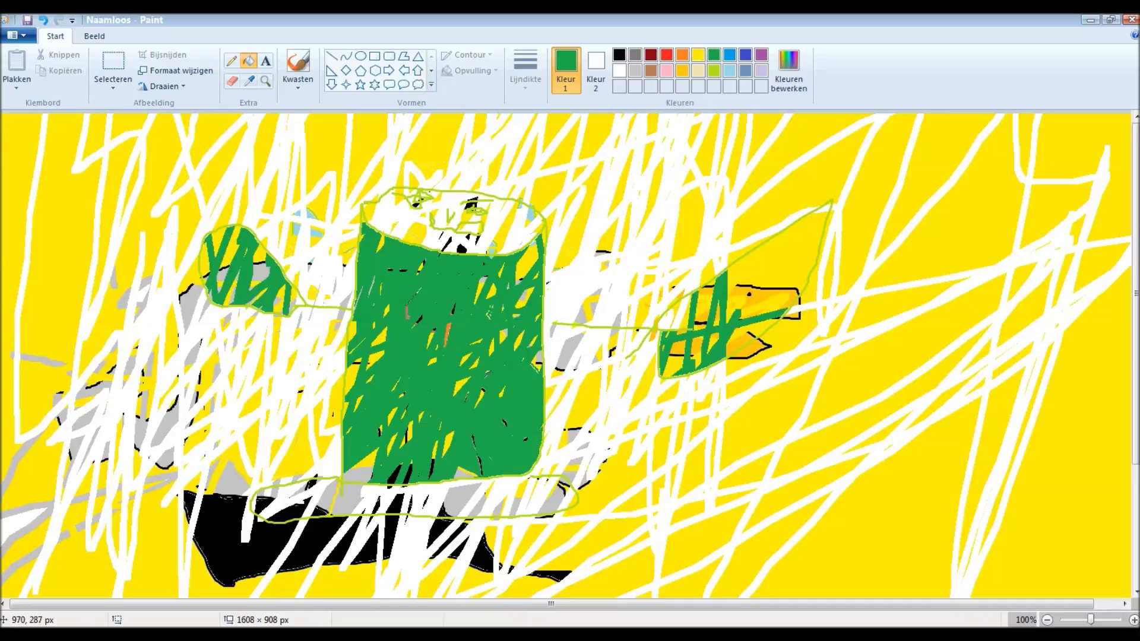
pyautogui.click(789, 244)
pyautogui.click(772, 296)
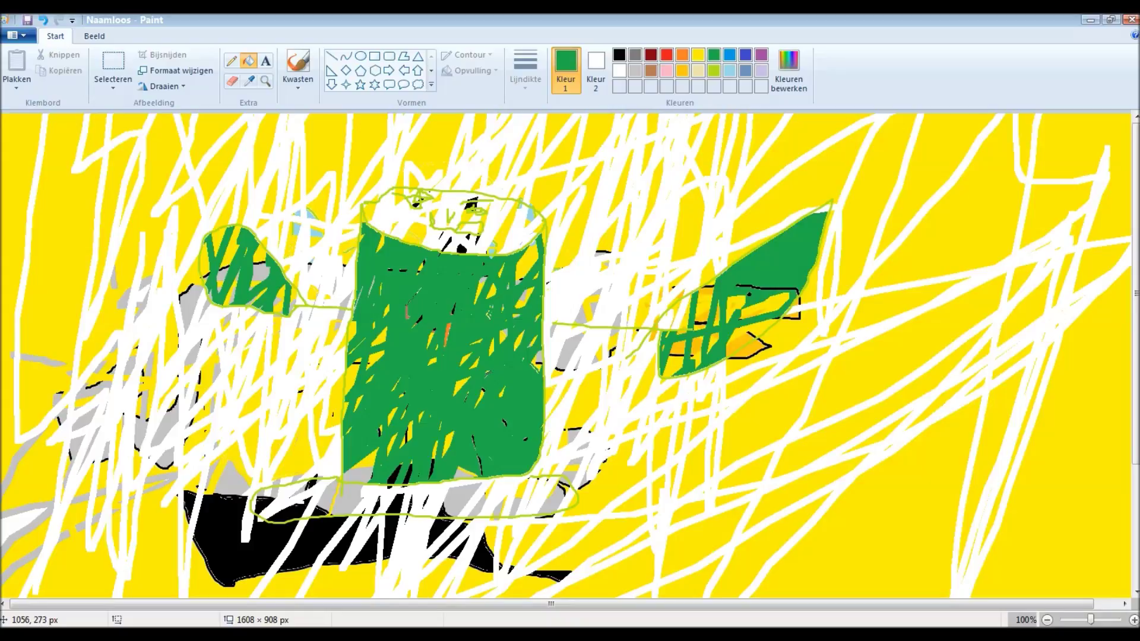
pyautogui.click(757, 305)
pyautogui.click(742, 345)
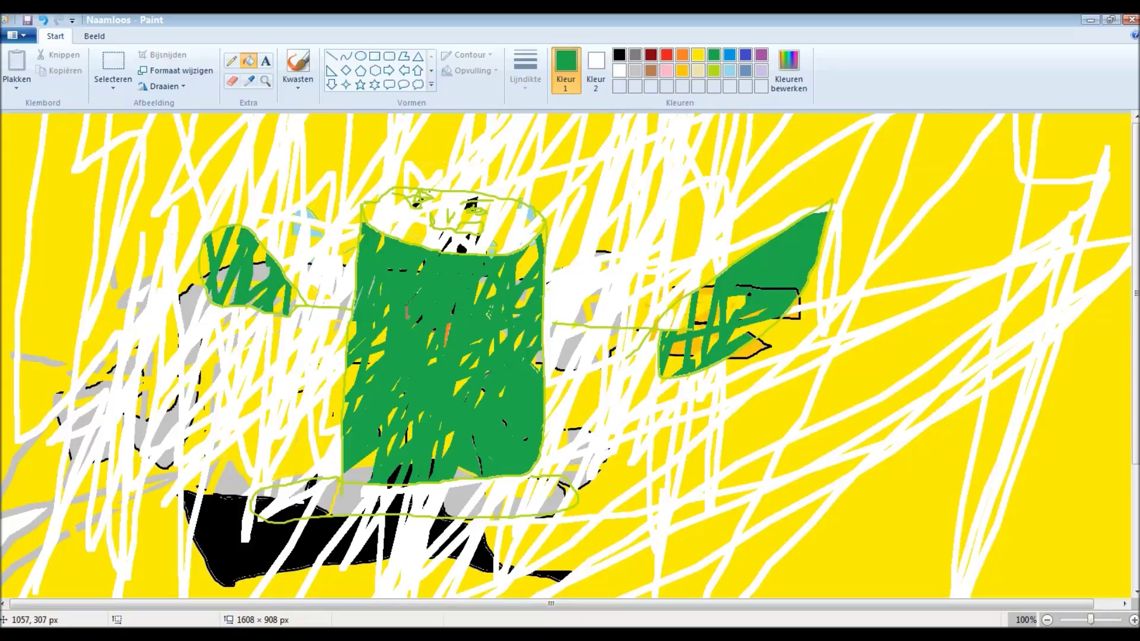
pyautogui.click(742, 330)
# - Fill the remaining yellow and orange patches in the left half of the pointed right leaf with dark green
pyautogui.click(673, 346)
pyautogui.click(688, 347)
pyautogui.click(691, 360)
pyautogui.click(670, 365)
pyautogui.click(712, 344)
pyautogui.click(666, 318)
pyautogui.click(680, 312)
pyautogui.click(686, 313)
pyautogui.click(702, 315)
pyautogui.click(695, 305)
pyautogui.click(707, 291)
pyautogui.click(734, 306)
pyautogui.click(717, 309)
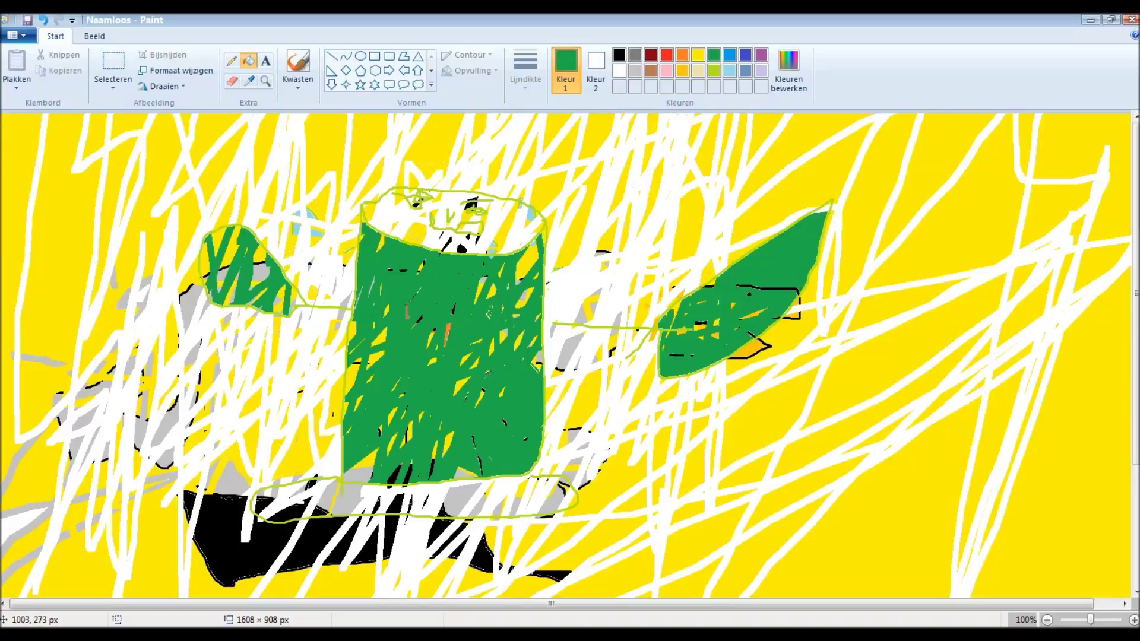
pyautogui.click(698, 317)
# - Fill the cylinder's oval top around the face with purple
pyautogui.click(537, 243)
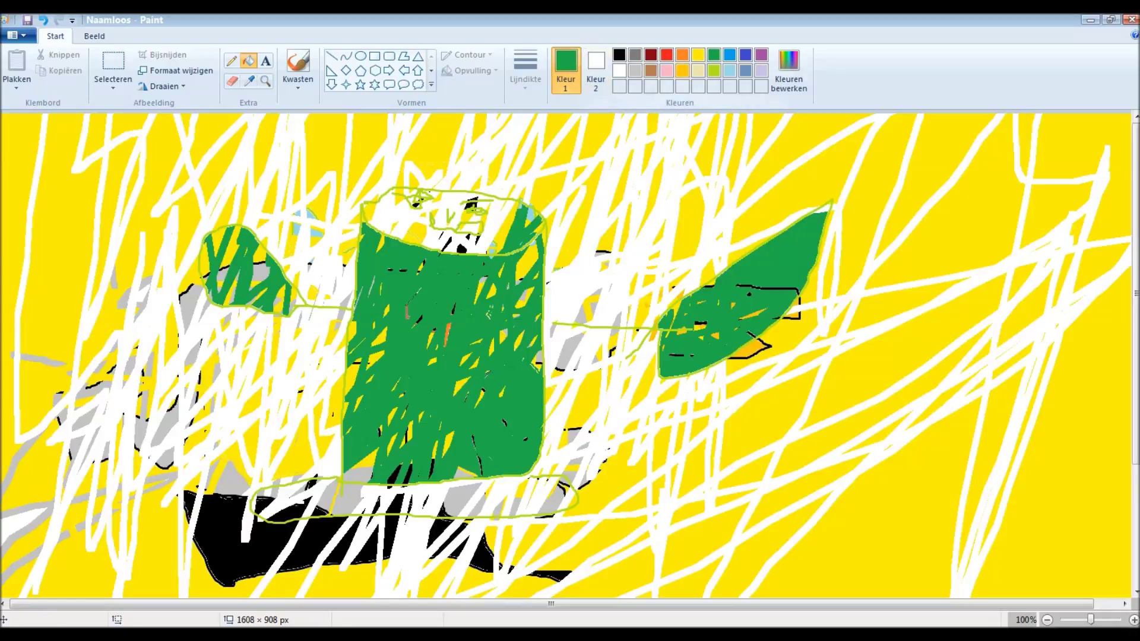
pyautogui.click(713, 70)
pyautogui.click(634, 70)
pyautogui.click(761, 55)
pyautogui.click(517, 220)
pyautogui.click(502, 221)
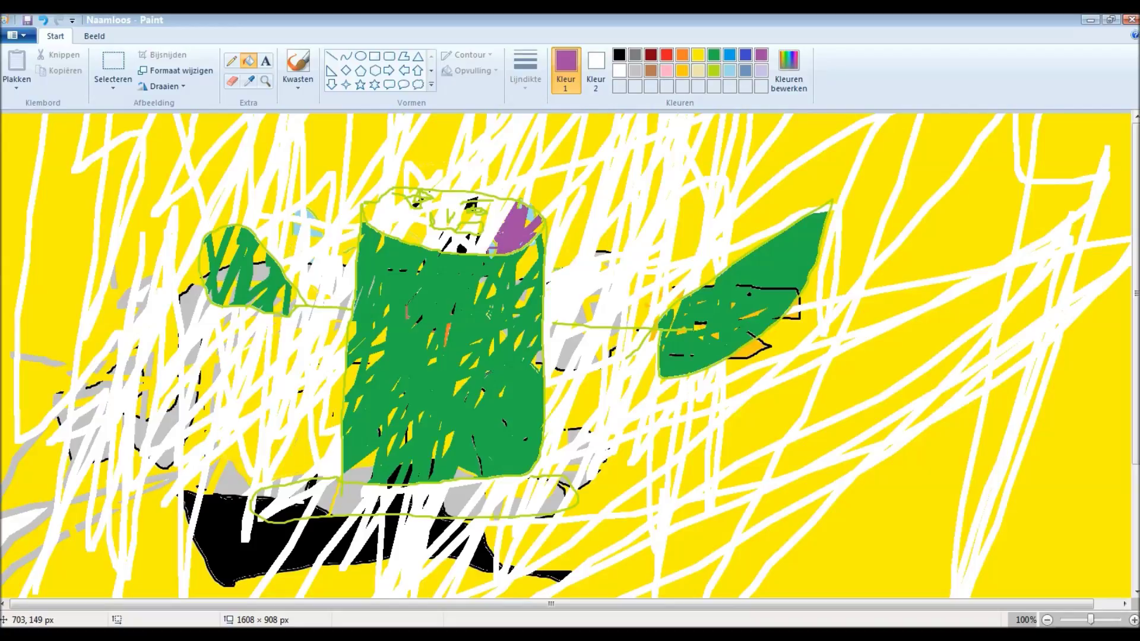
pyautogui.click(495, 217)
pyautogui.click(475, 227)
pyautogui.click(476, 217)
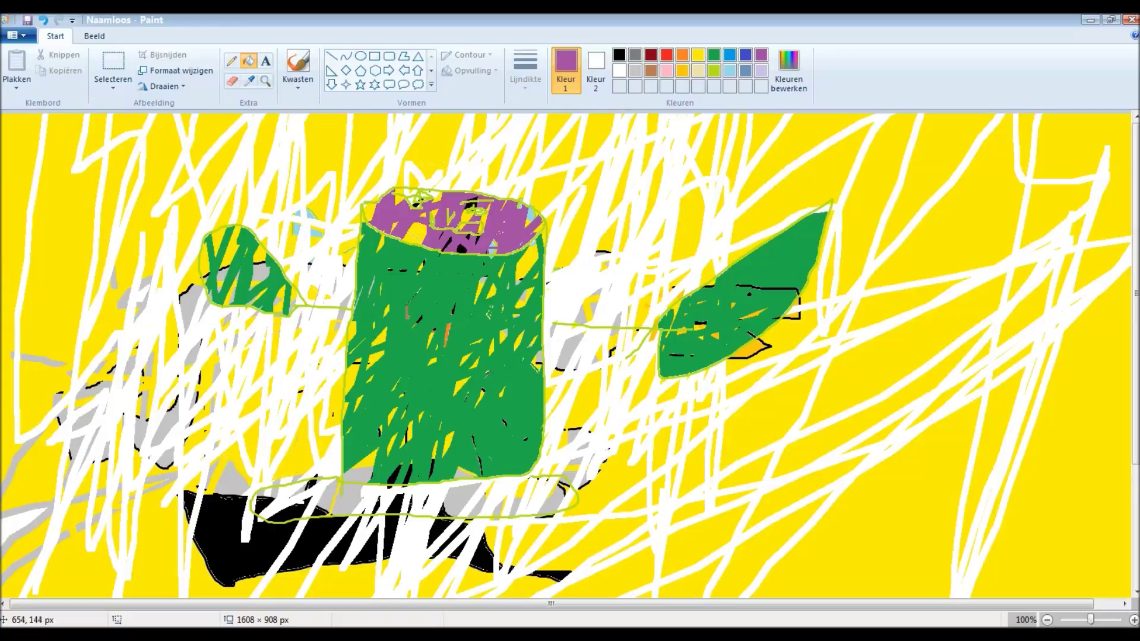
pyautogui.click(368, 211)
pyautogui.click(416, 240)
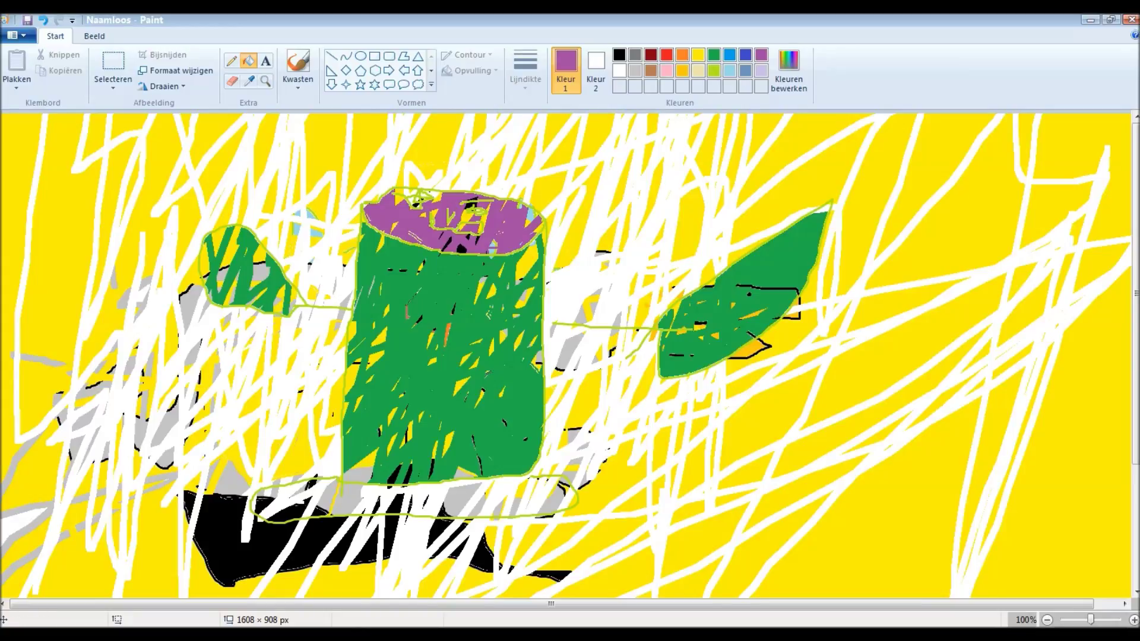
# - Fill the middle of the base and the white scribbles around the figure with black
pyautogui.click(619, 54)
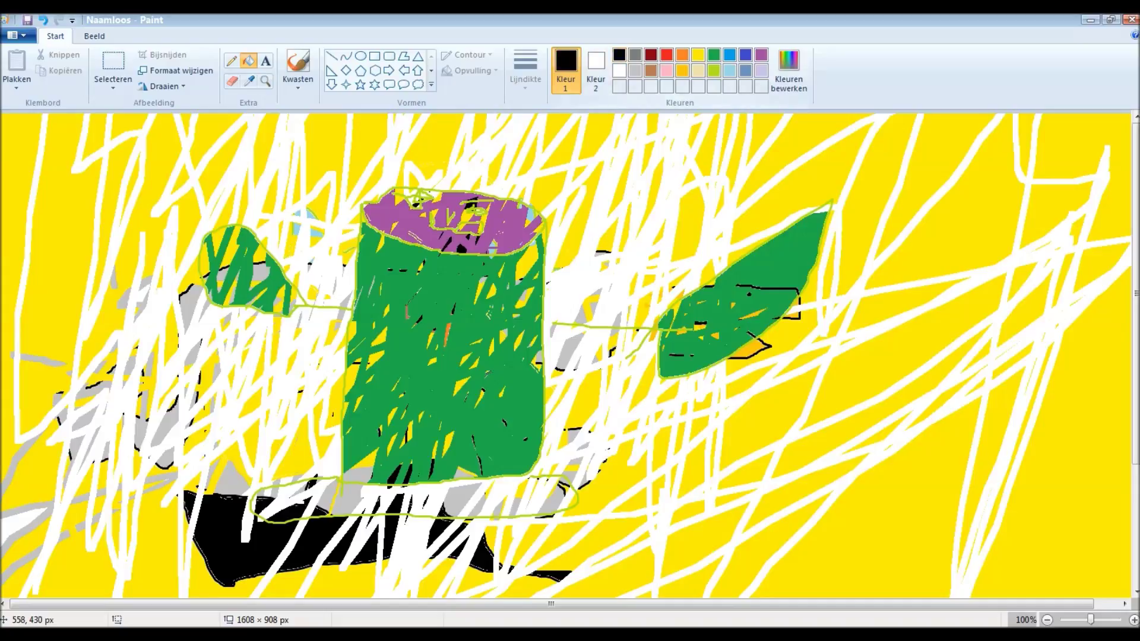
pyautogui.click(414, 497)
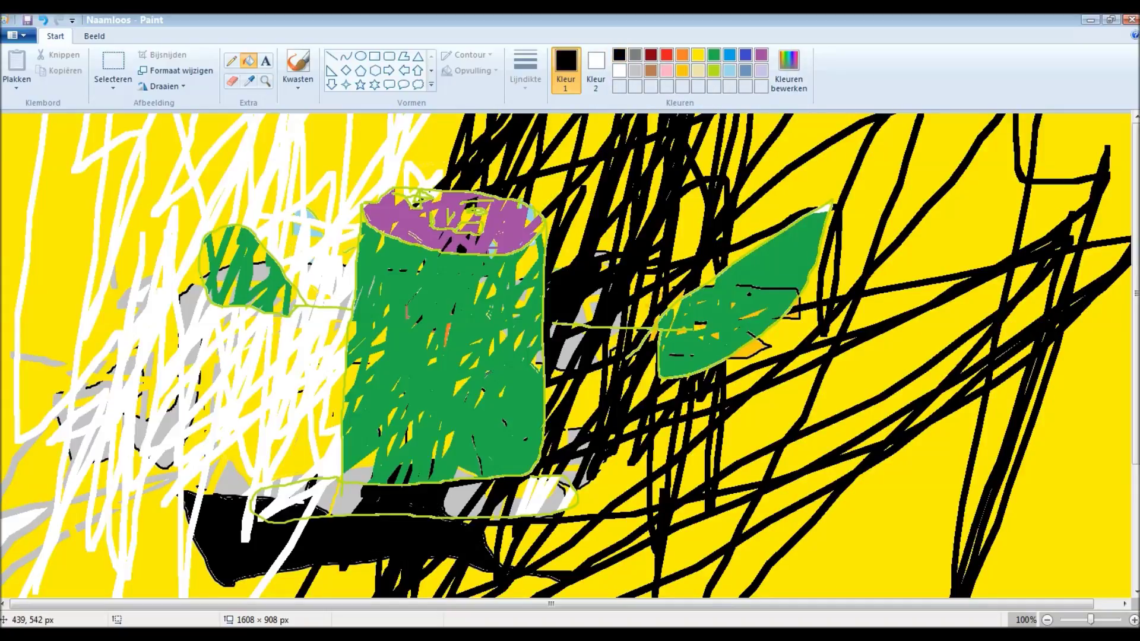
pyautogui.click(309, 494)
pyautogui.click(322, 466)
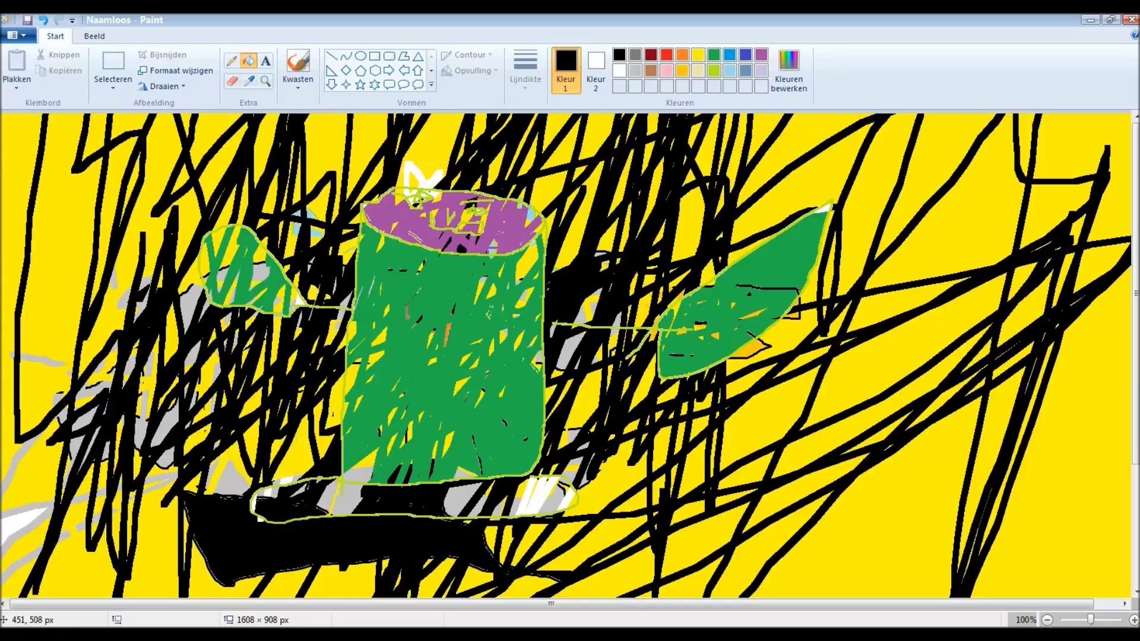
# - Fill the white and grey patches inside the cylinder's flat base with black
pyautogui.click(549, 499)
pyautogui.click(530, 496)
pyautogui.click(514, 506)
pyautogui.click(503, 506)
pyautogui.click(476, 506)
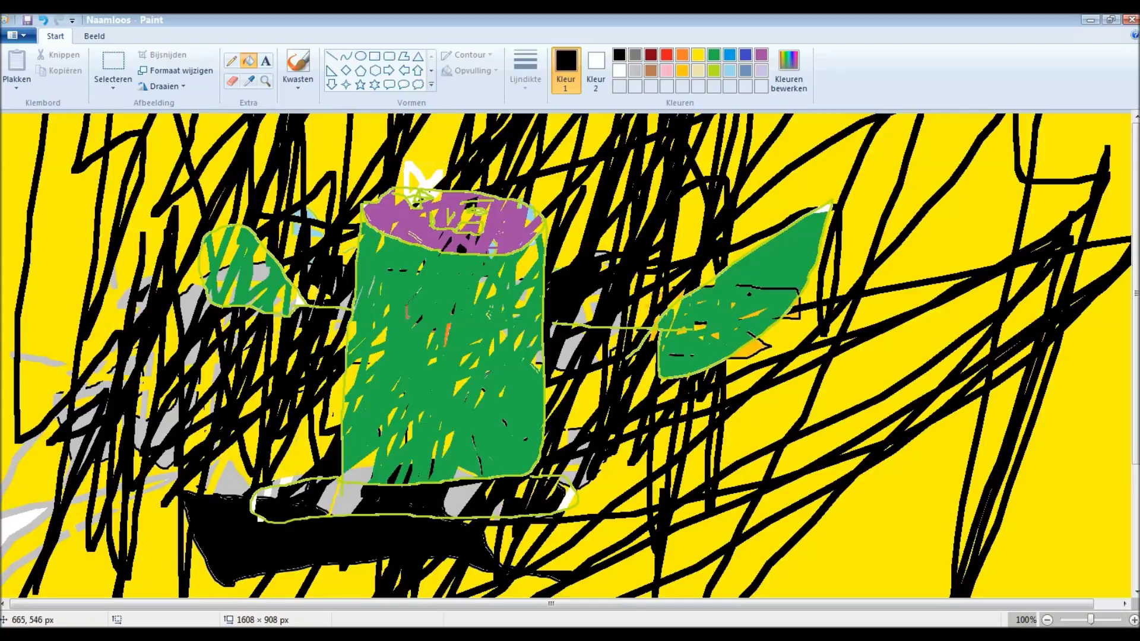
pyautogui.click(456, 502)
pyautogui.click(362, 503)
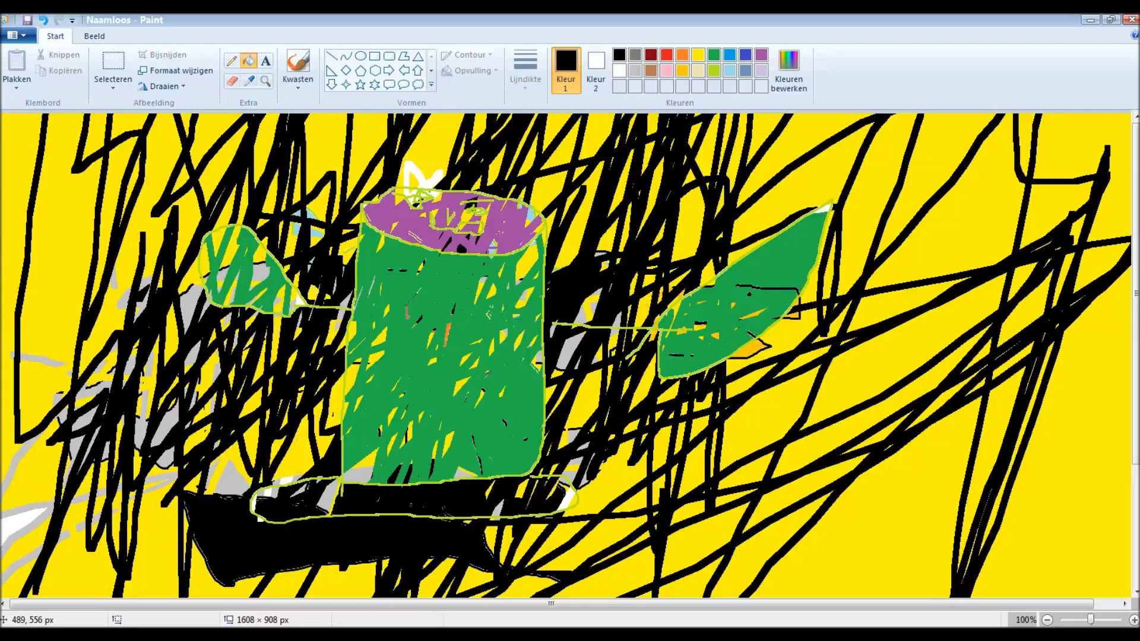
pyautogui.click(335, 500)
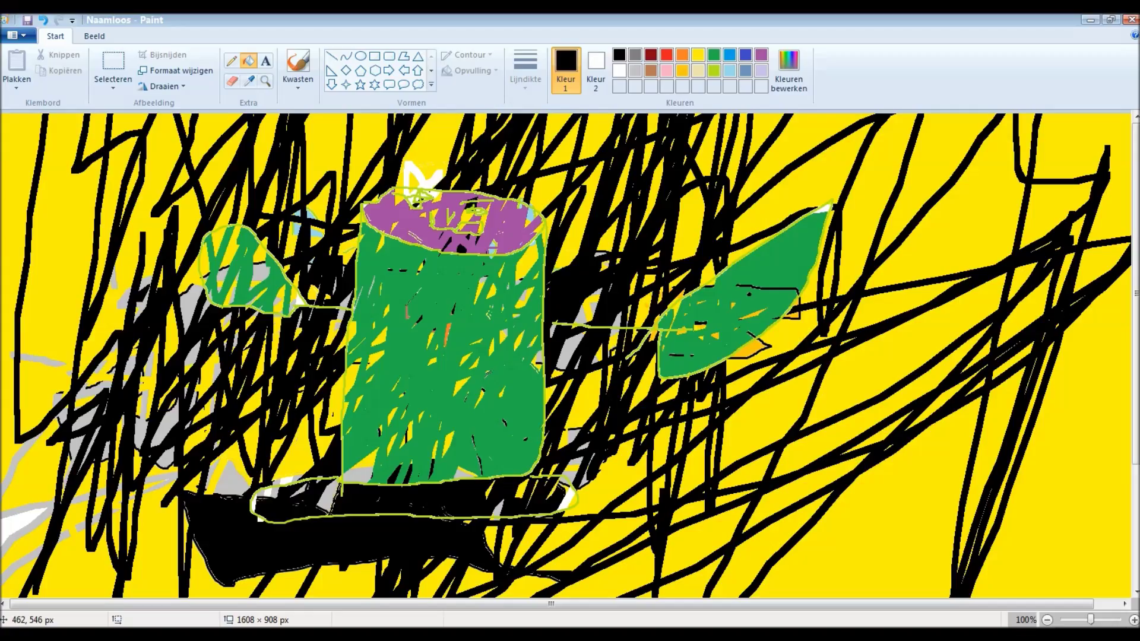
pyautogui.click(330, 496)
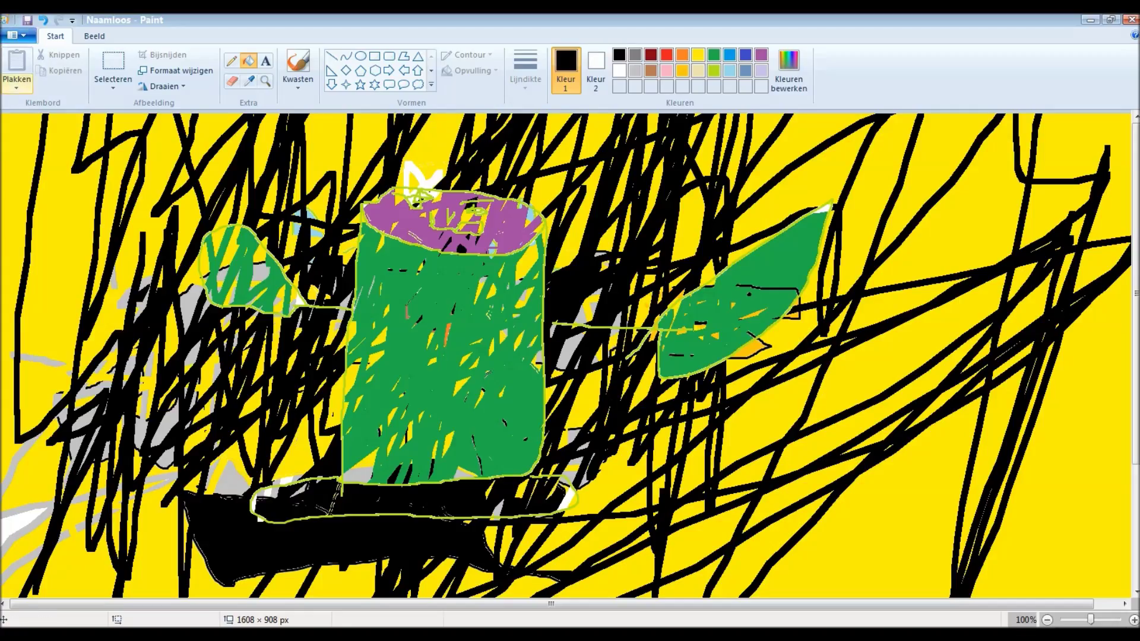
# - Switch to the brush with black as the drawing colour
pyautogui.scroll(-2, 570, 353)
pyautogui.scroll(2, 570, 353)
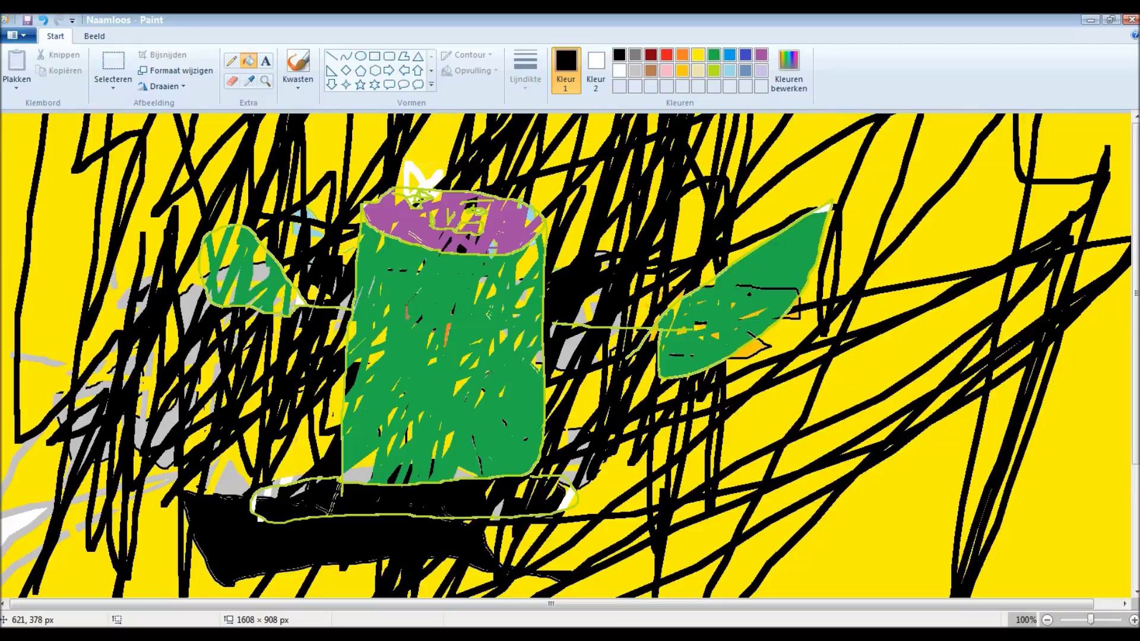
pyautogui.click(298, 63)
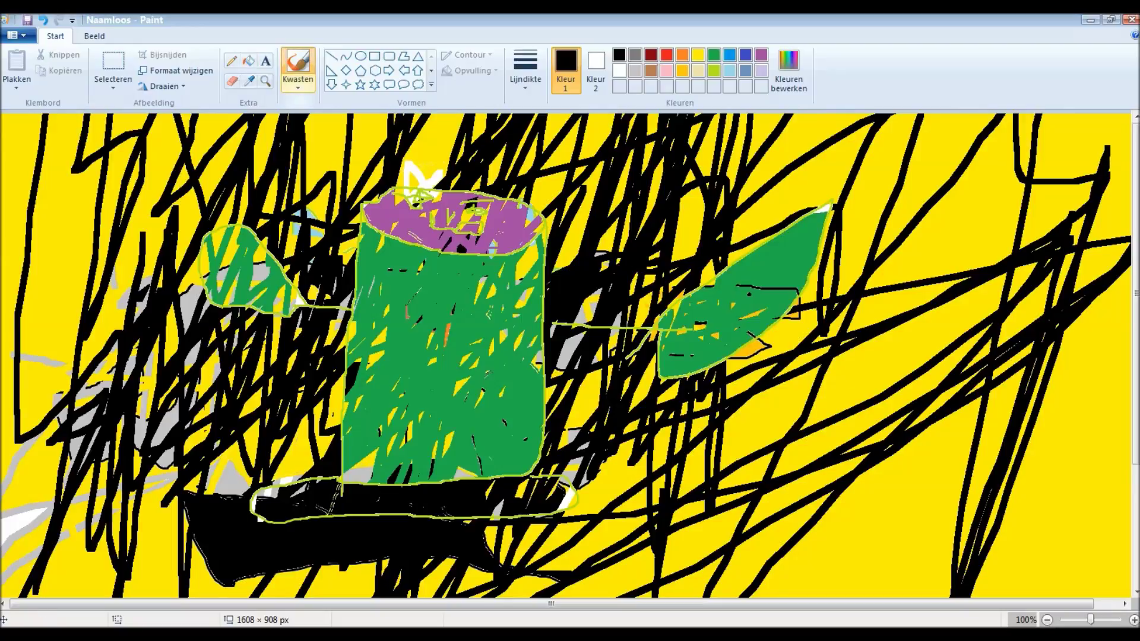